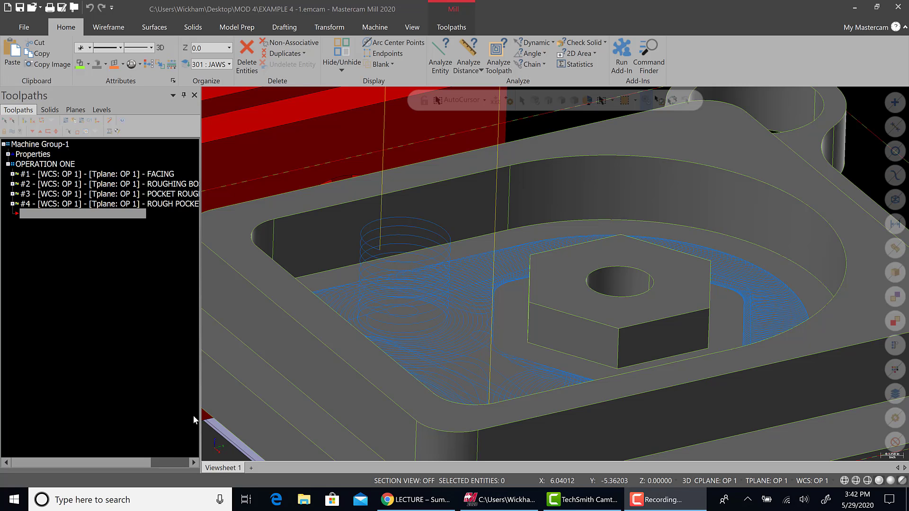
# Step: Zoom and pan to centre the pocket toolpath in the view
pyautogui.scroll(-1, 303, 249)
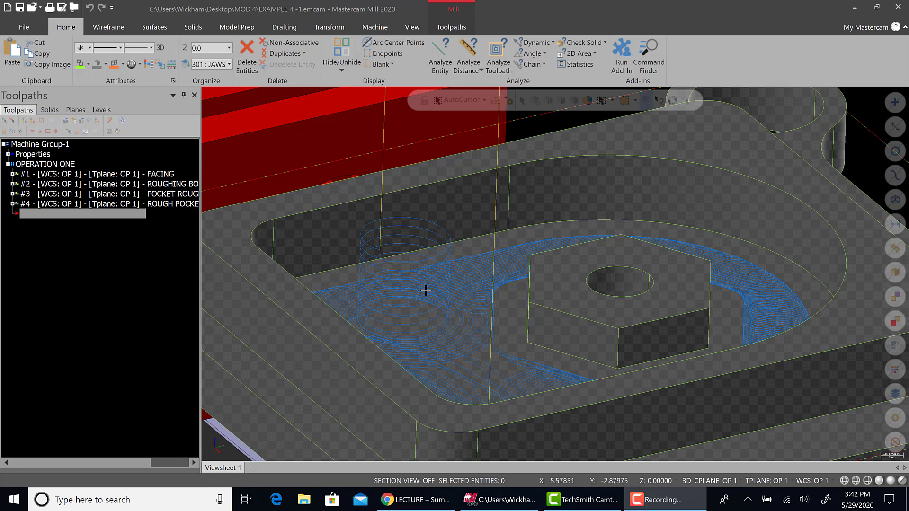
pyautogui.scroll(-2, 360, 191)
pyautogui.scroll(3, 360, 191)
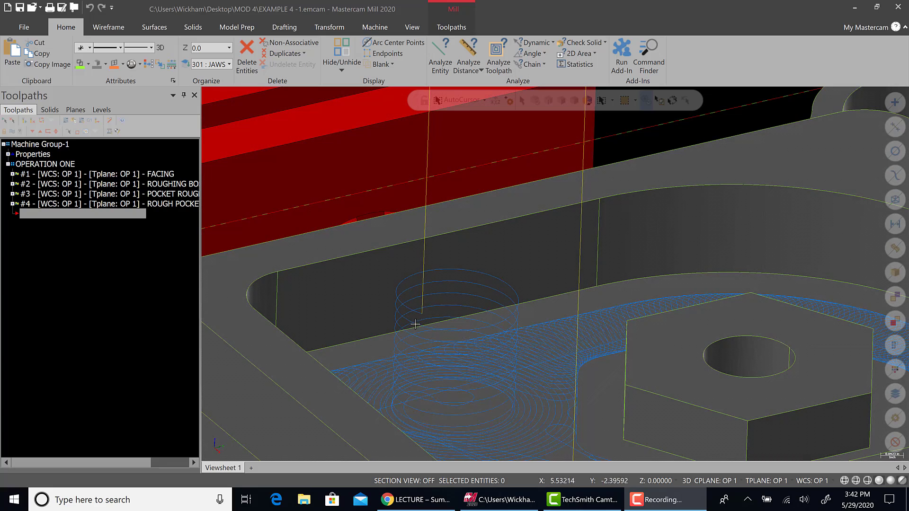
pyautogui.scroll(-1, 418, 345)
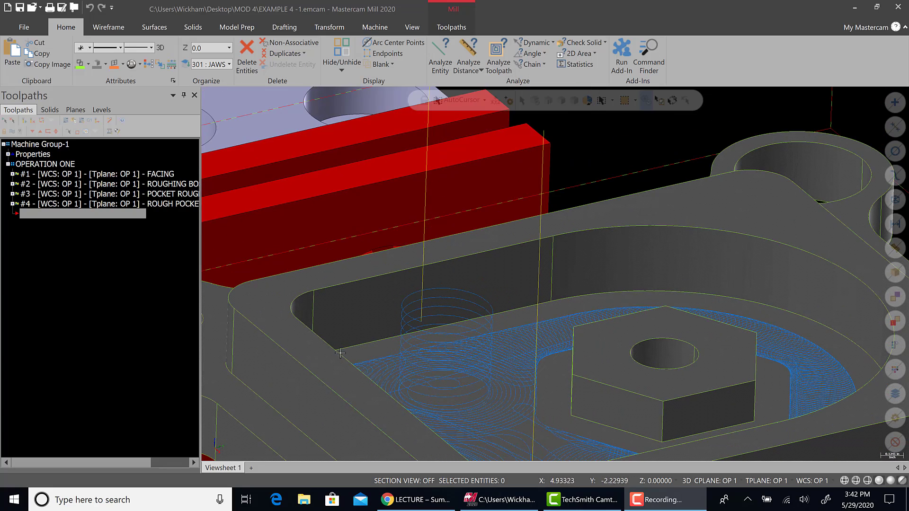
pyautogui.scroll(-1, 423, 373)
pyautogui.moveTo(425, 384); pyautogui.dragTo(341, 367, button='middle')
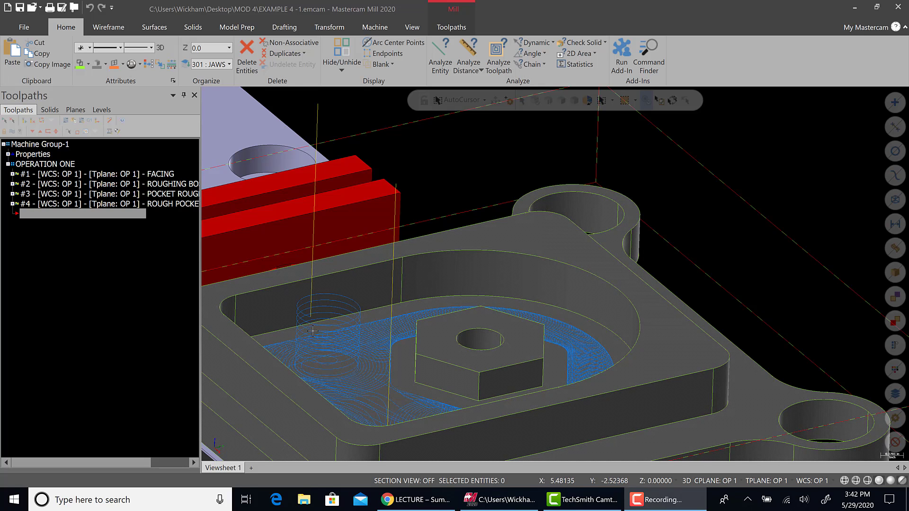
# Step: Inspect the individual pocket toolpath moves, orbiting the part to see them from another angle
pyautogui.click(498, 60)
pyautogui.scroll(7, 273, 317)
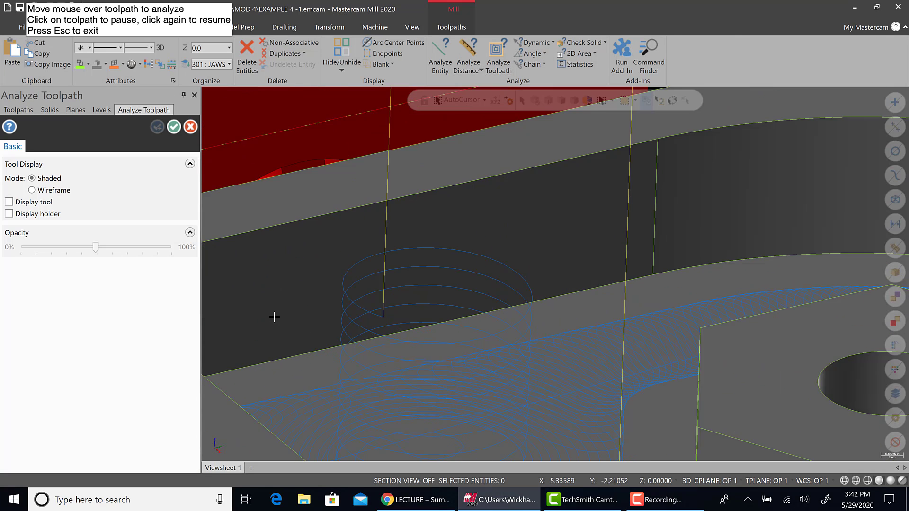
pyautogui.moveTo(656, 249)
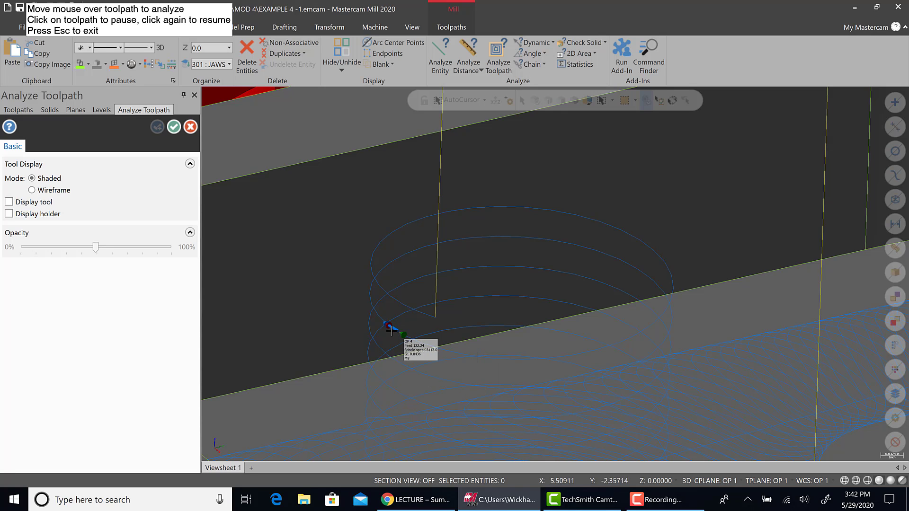
pyautogui.scroll(-3, 377, 319)
pyautogui.scroll(4, 464, 383)
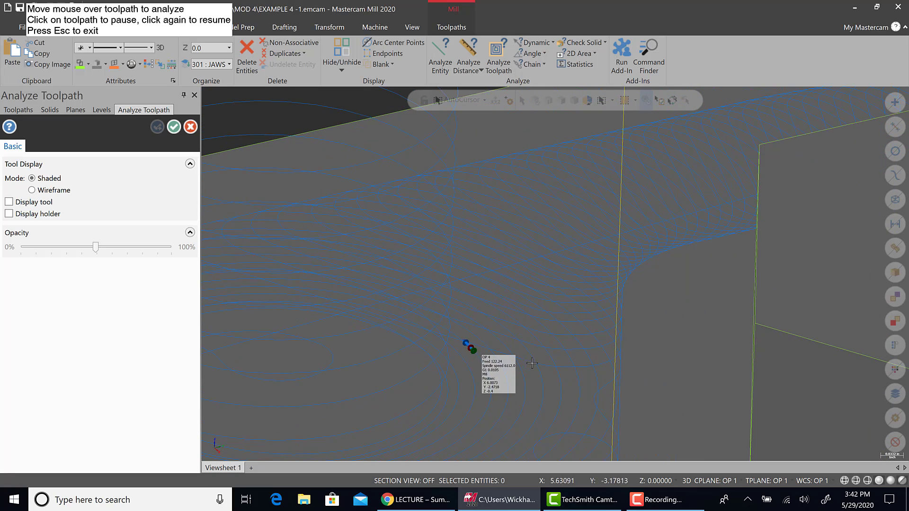
pyautogui.scroll(5, 553, 370)
pyautogui.scroll(2, 616, 372)
pyautogui.moveTo(571, 349)
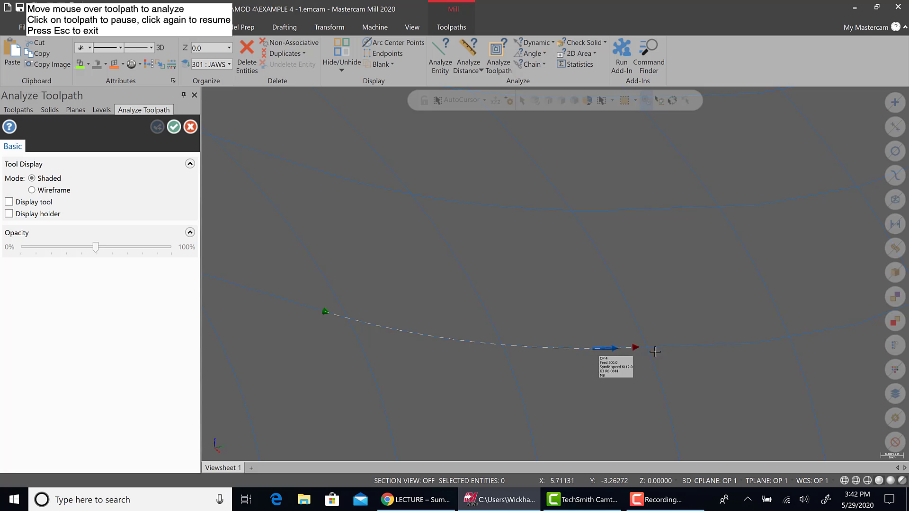
pyautogui.moveTo(678, 347)
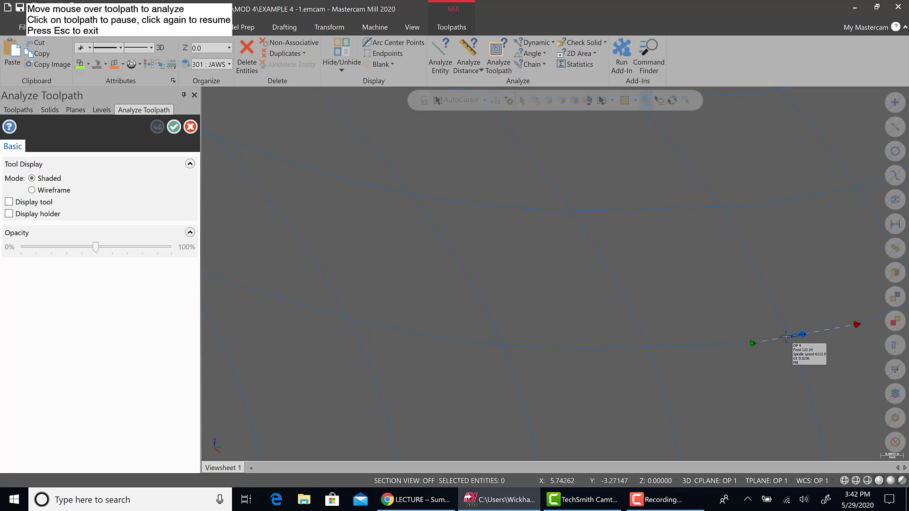
pyautogui.scroll(-2, 788, 338)
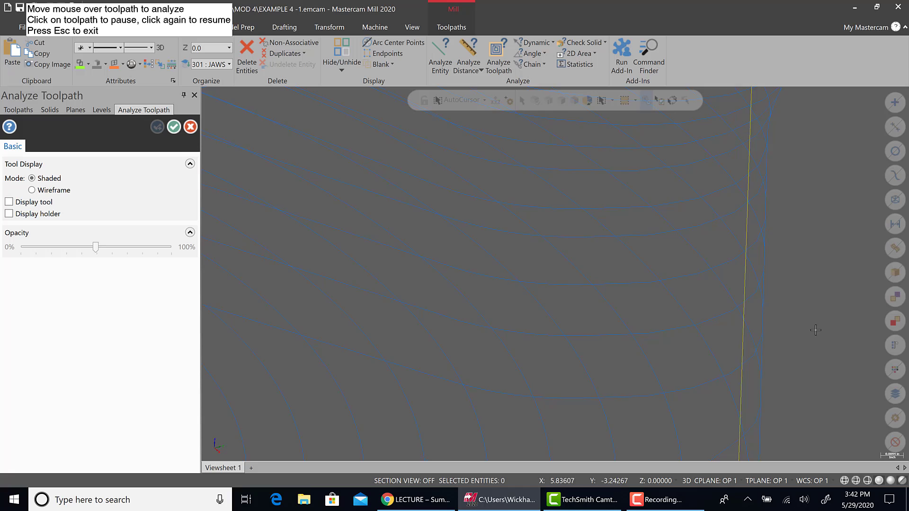
pyautogui.moveTo(709, 382)
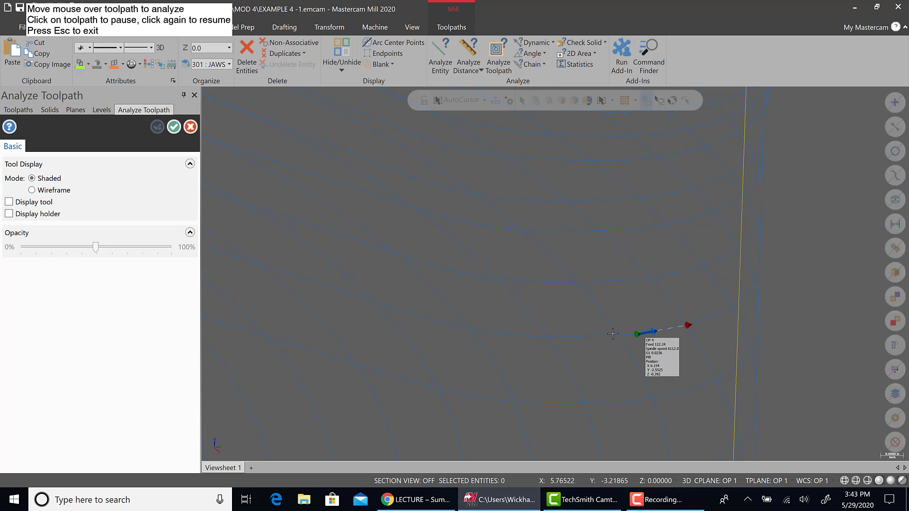
pyautogui.scroll(-5, 516, 339)
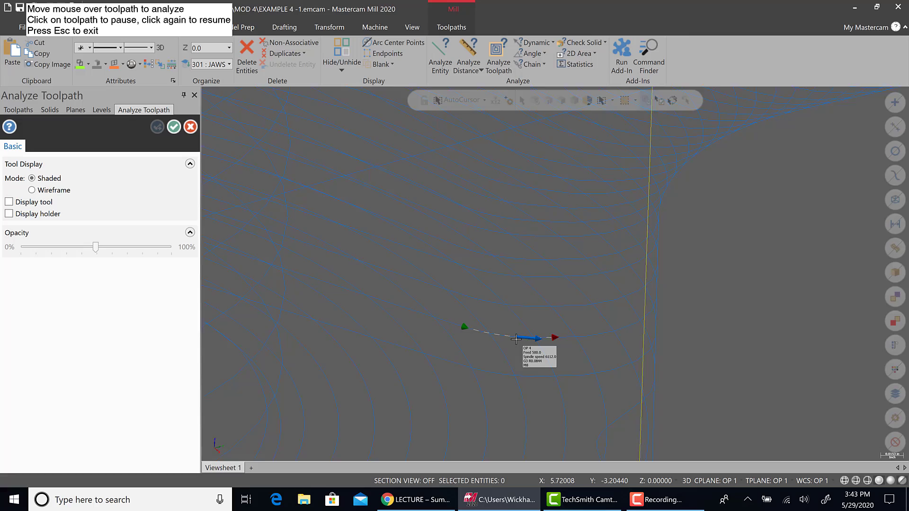
pyautogui.scroll(-5, 515, 339)
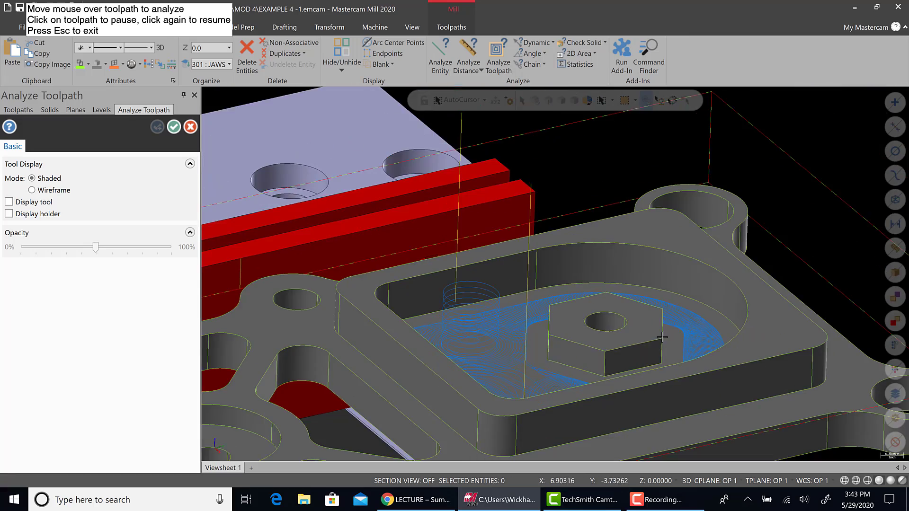
pyautogui.scroll(-5, 663, 374)
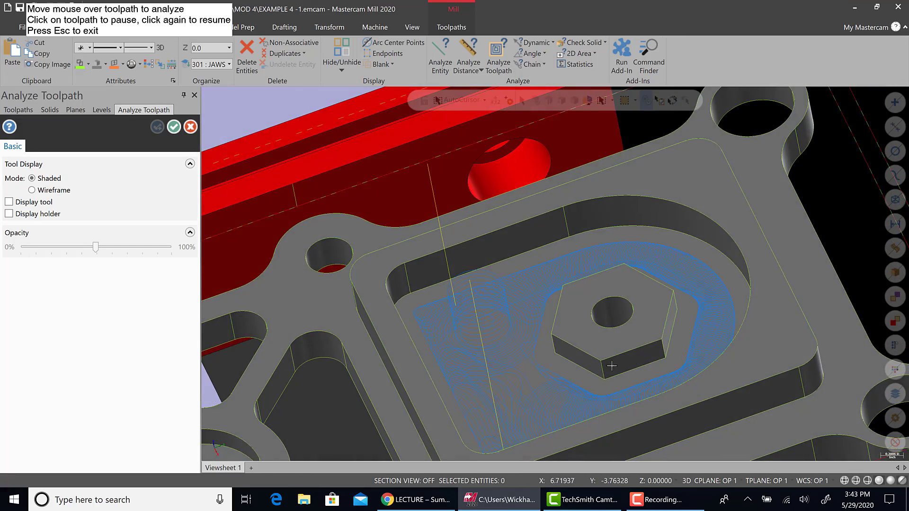
pyautogui.scroll(5, 601, 395)
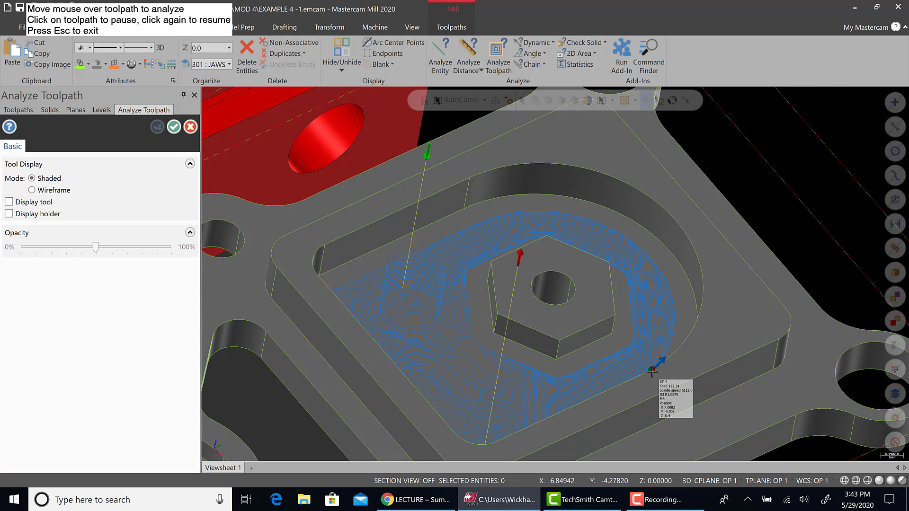
pyautogui.moveTo(488, 239)
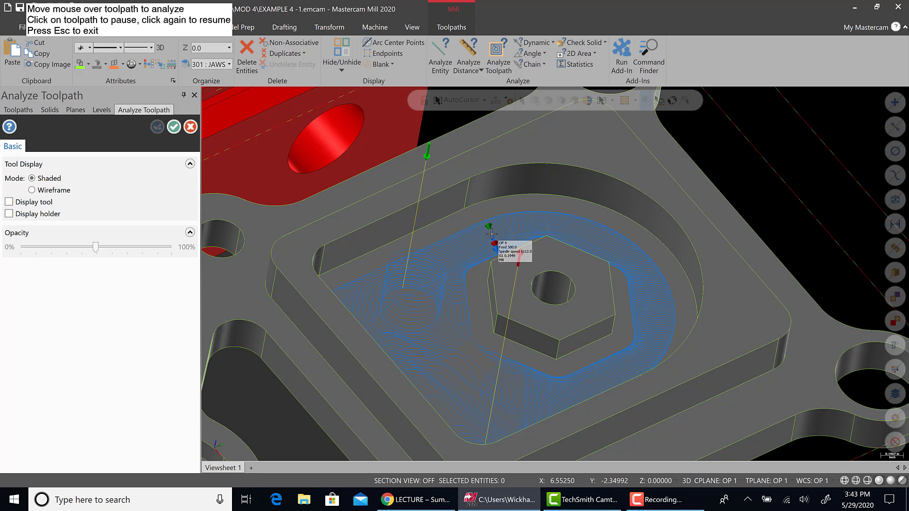
pyautogui.moveTo(483, 353); pyautogui.dragTo(445, 339, button='middle')
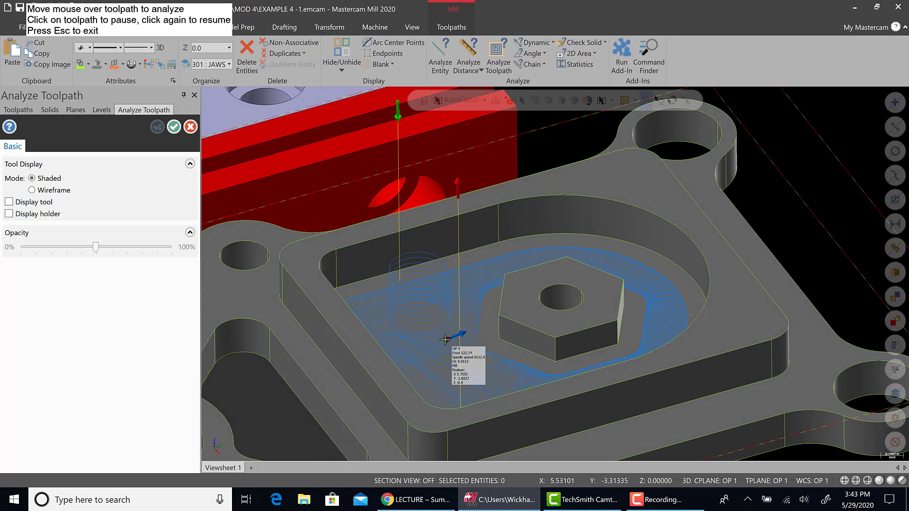
pyautogui.click(190, 127)
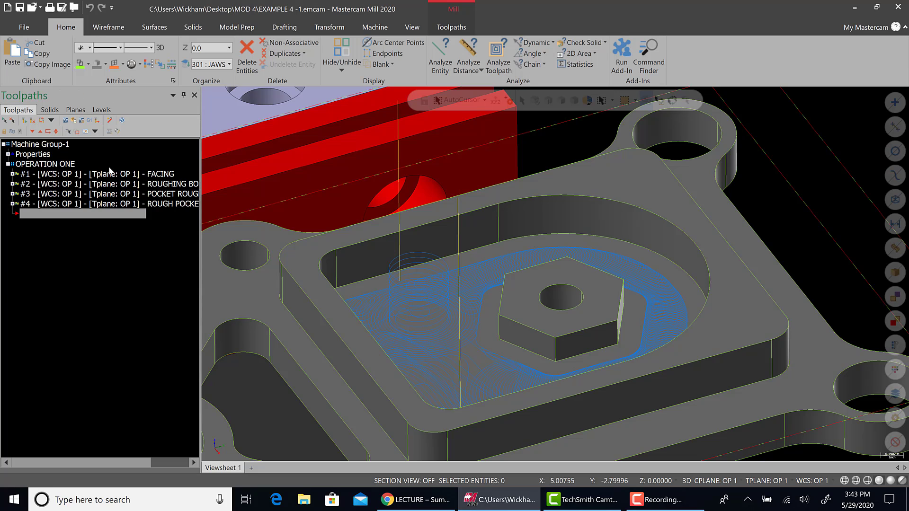
# Step: Post only the rough pocket final depth operation, saving over the existing EXAMPLE 4.NC
pyautogui.click(57, 205)
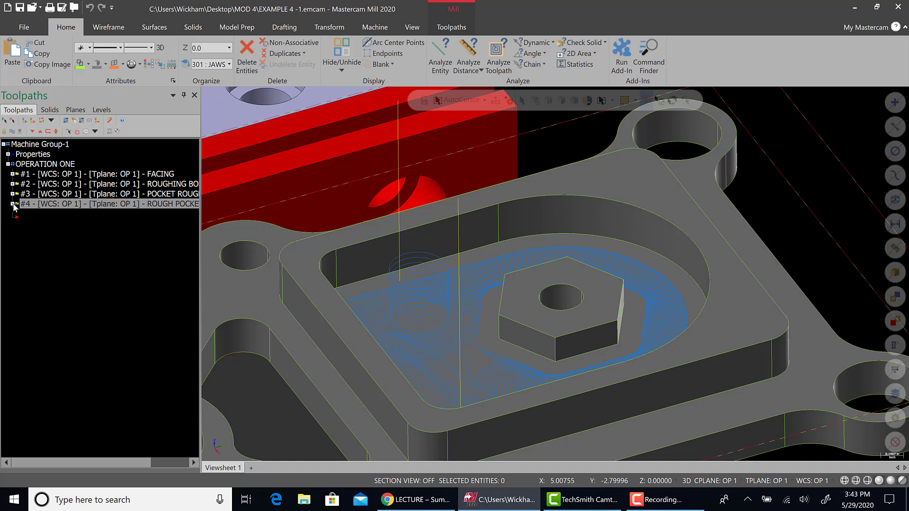
pyautogui.click(13, 204)
pyautogui.click(13, 204)
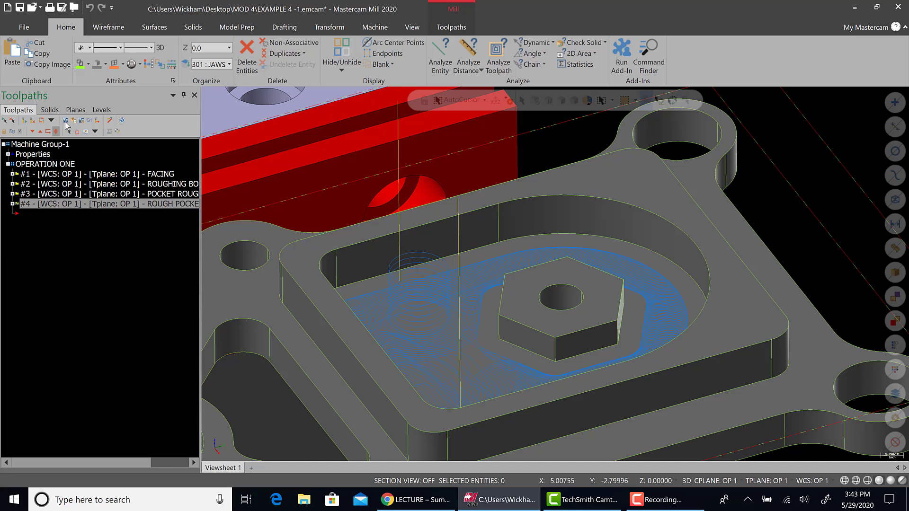
pyautogui.click(89, 121)
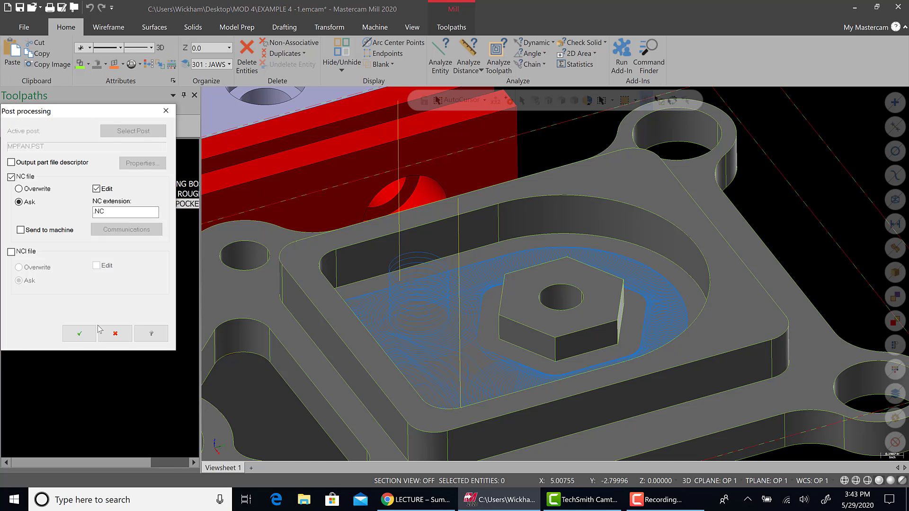
pyautogui.click(94, 331)
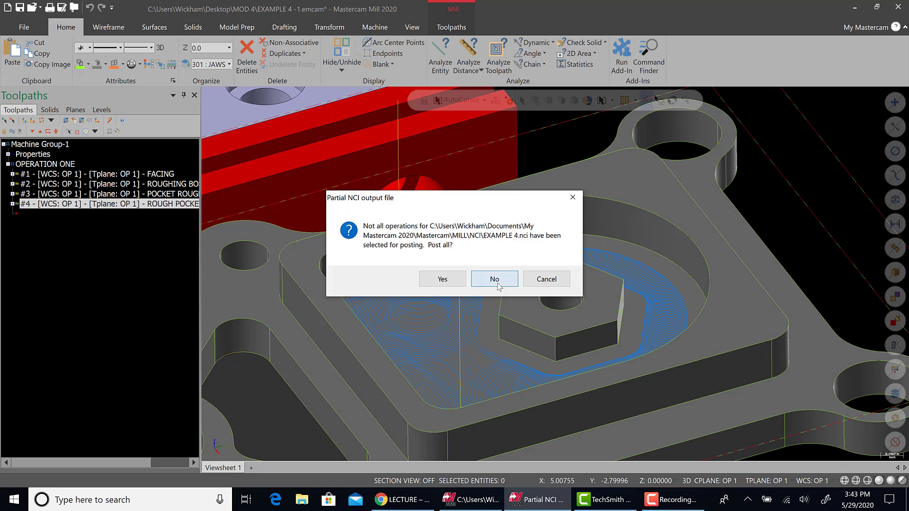
pyautogui.click(494, 279)
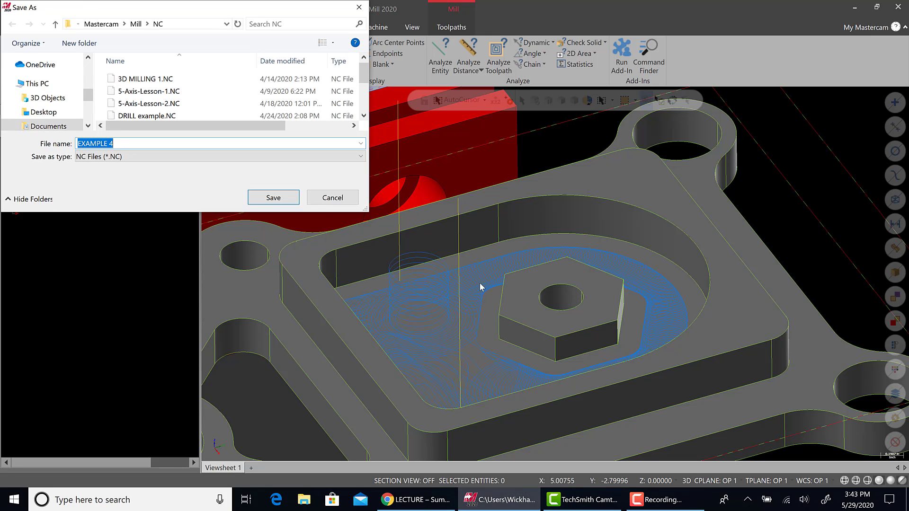
pyautogui.click(290, 203)
pyautogui.click(488, 256)
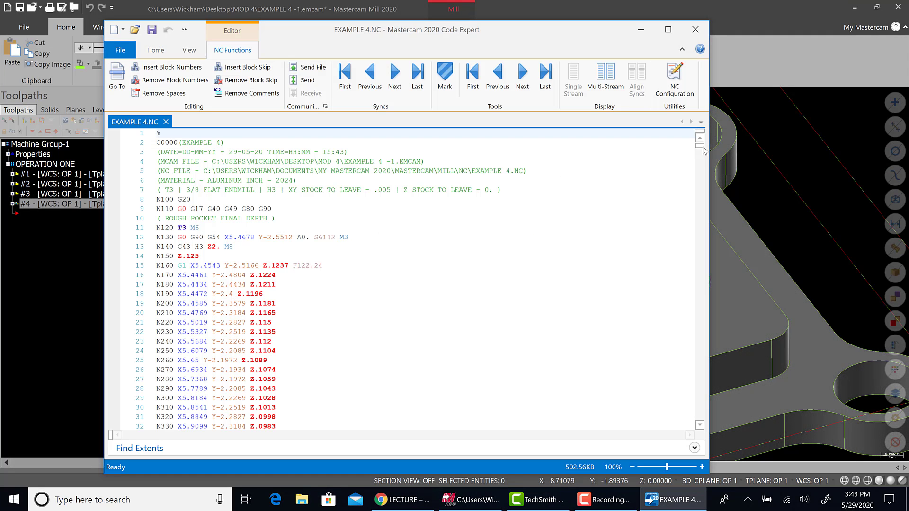
# Step: Scroll to the end of EXAMPLE 4.NC to see line 19996, then close Code Expert
pyautogui.moveTo(700, 146); pyautogui.dragTo(700, 419)
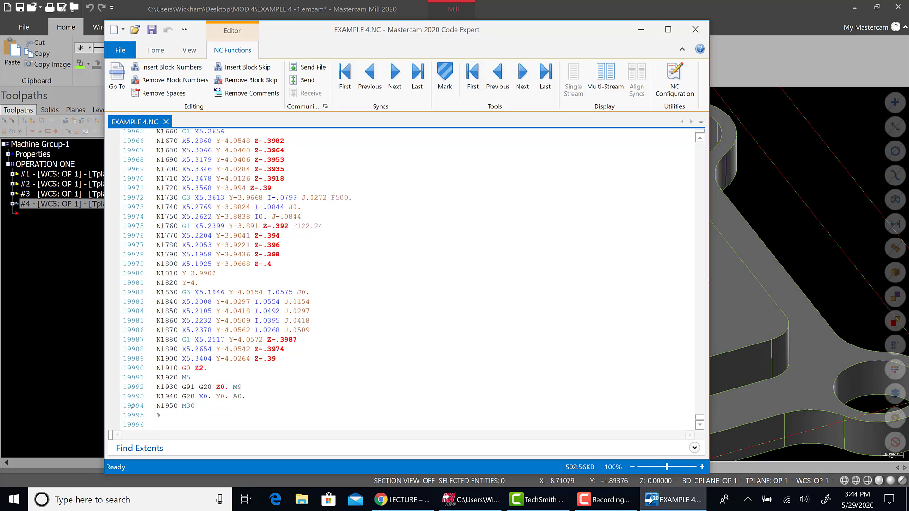
pyautogui.click(695, 29)
# Step: Open operation #4's Dynamic Mill parameters at the Arc Filter / Tolerance page
pyautogui.click(13, 204)
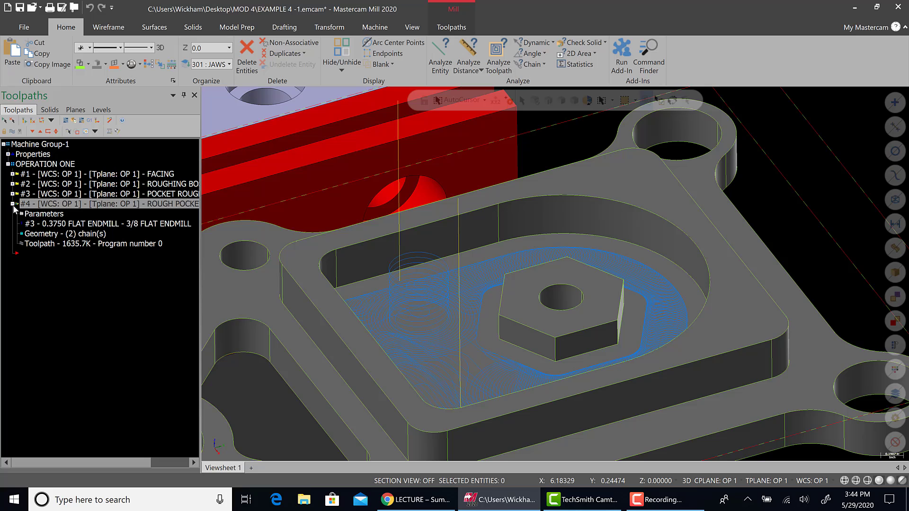
pyautogui.click(43, 214)
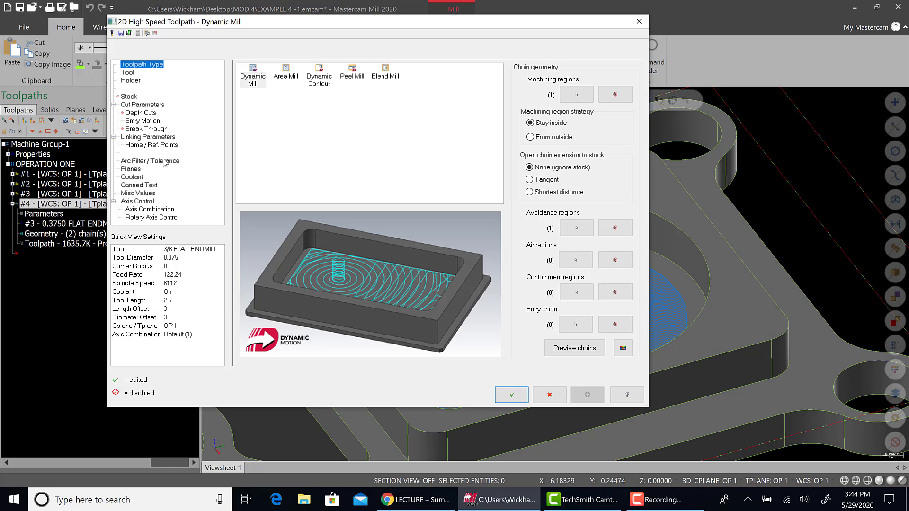
pyautogui.click(150, 161)
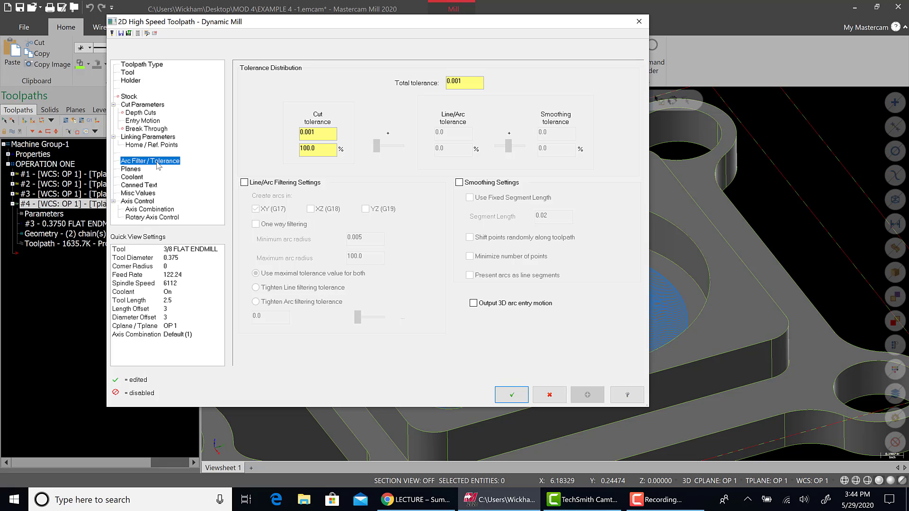
pyautogui.click(148, 105)
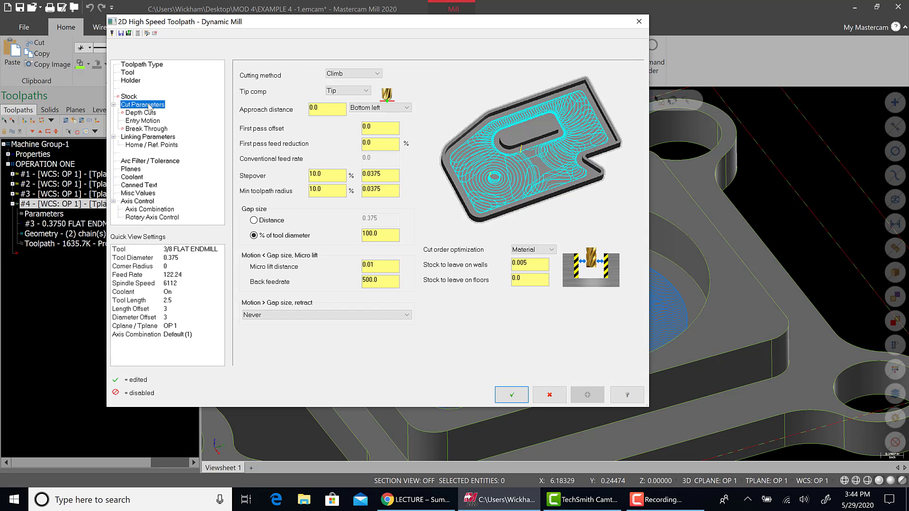
pyautogui.click(156, 162)
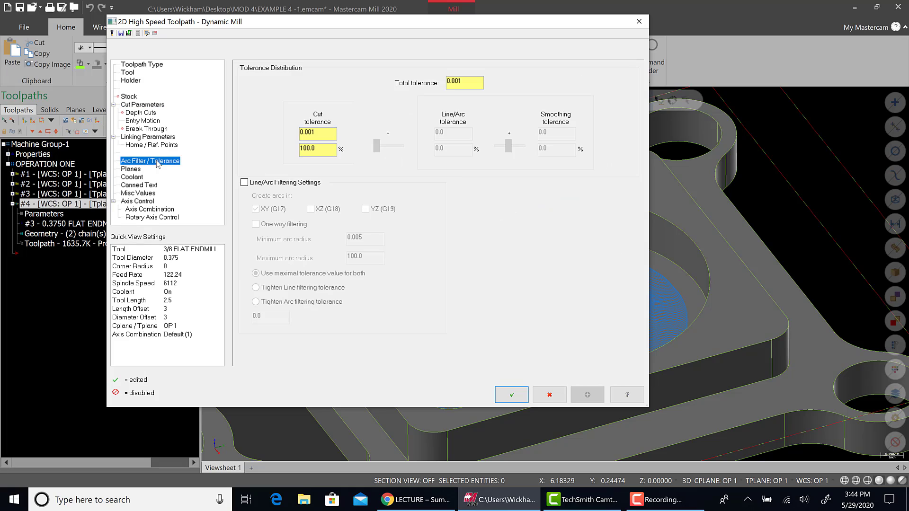
pyautogui.click(473, 85)
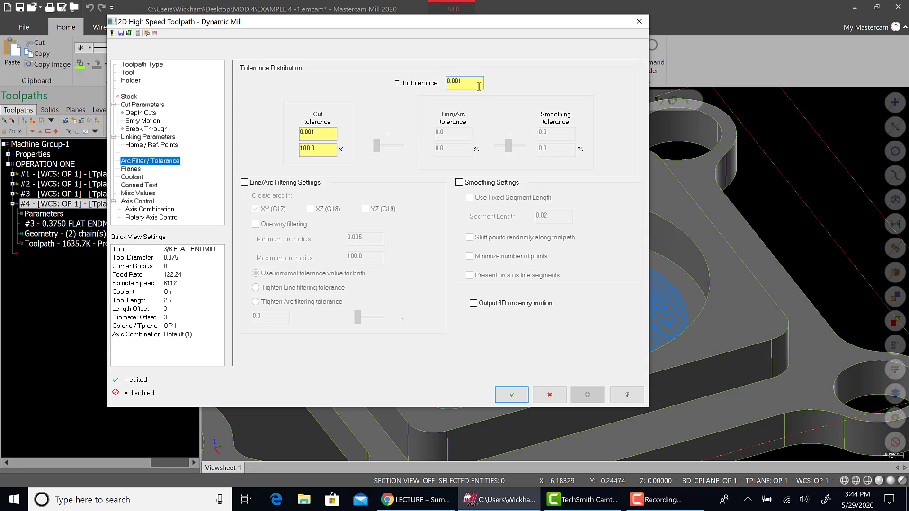
# Step: Enable Line/Arc Filtering with XY (G17) arcs and review the minimum and maximum arc radius fields
pyautogui.moveTo(477, 85); pyautogui.dragTo(438, 83)
pyautogui.click(244, 183)
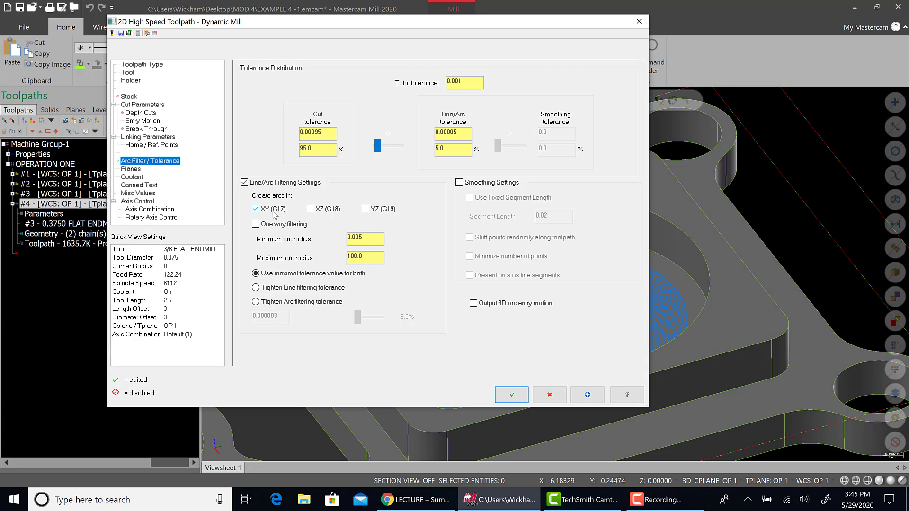
pyautogui.click(368, 240)
pyautogui.click(371, 260)
pyautogui.click(629, 395)
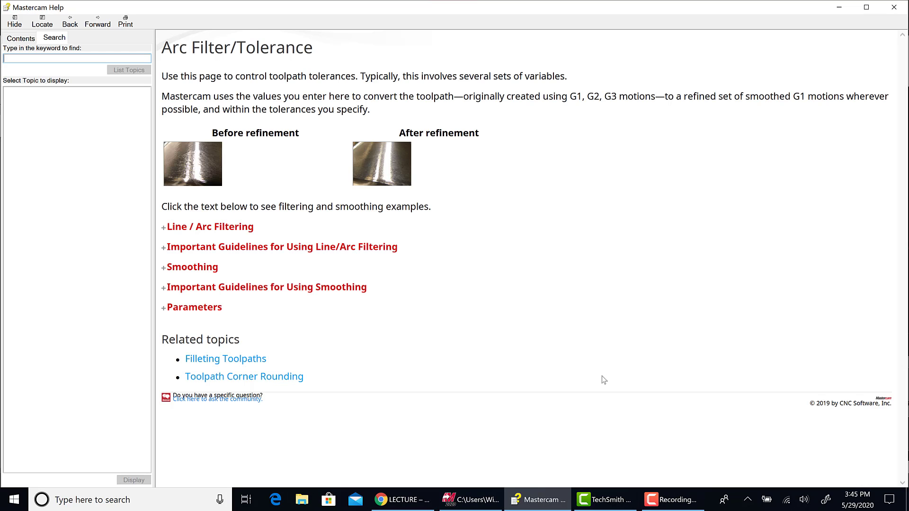
pyautogui.click(169, 235)
pyautogui.click(169, 229)
pyautogui.scroll(-3, 165, 275)
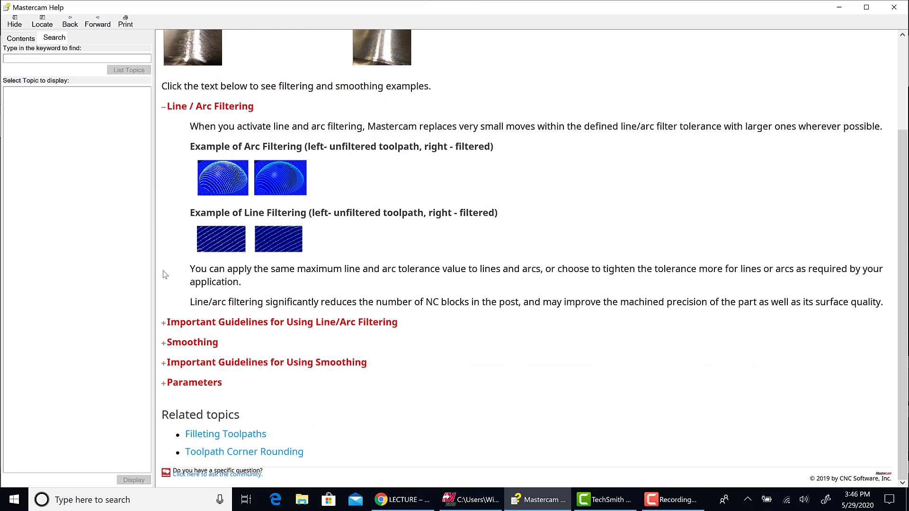
pyautogui.click(163, 324)
pyautogui.scroll(-5, 163, 325)
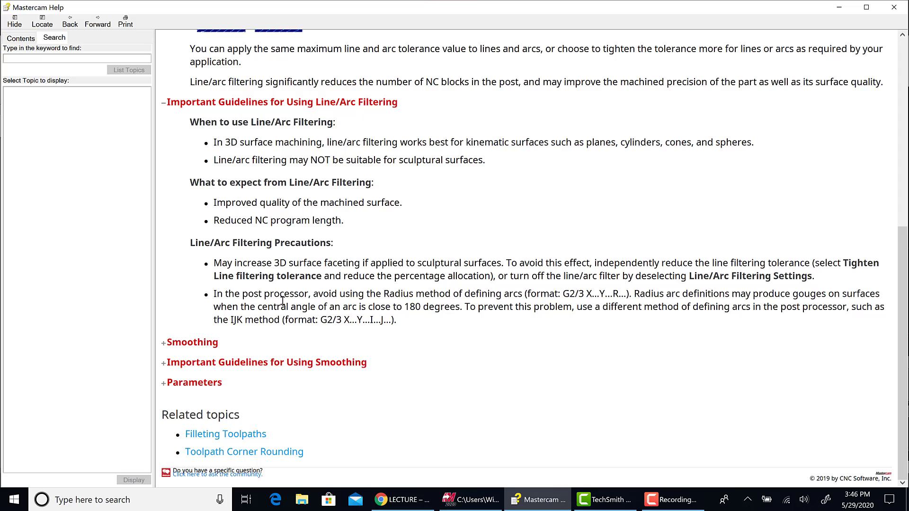
pyautogui.scroll(8, 355, 141)
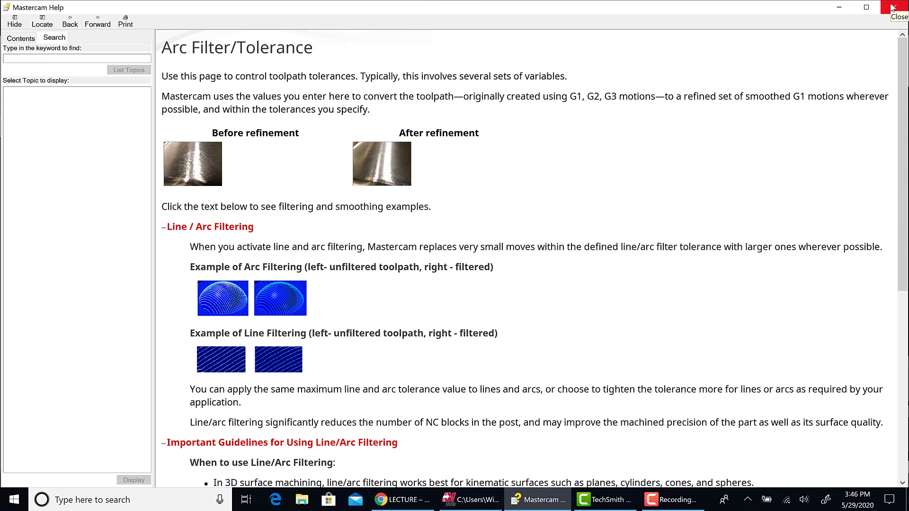
pyautogui.click(892, 8)
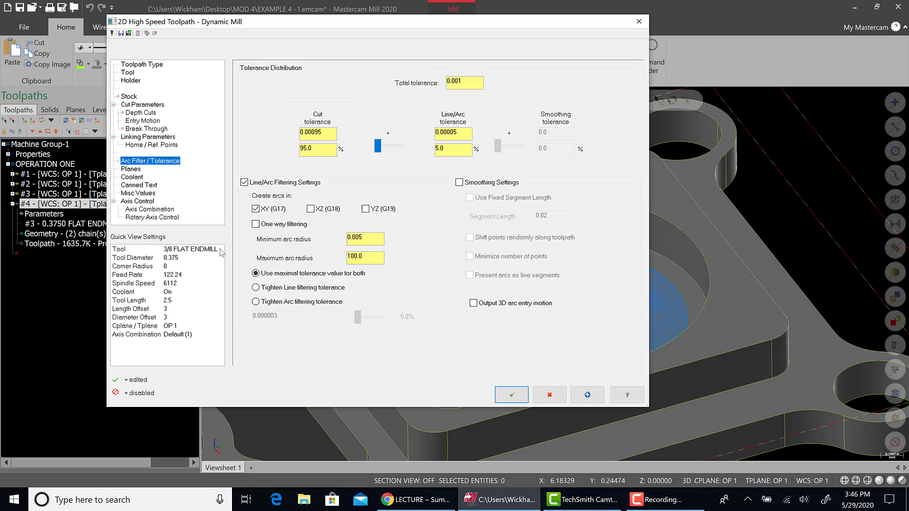
# Step: Uncheck Line/Arc Filtering, set total tolerance to .002, and accept the Dynamic Mill parameters
pyautogui.click(244, 183)
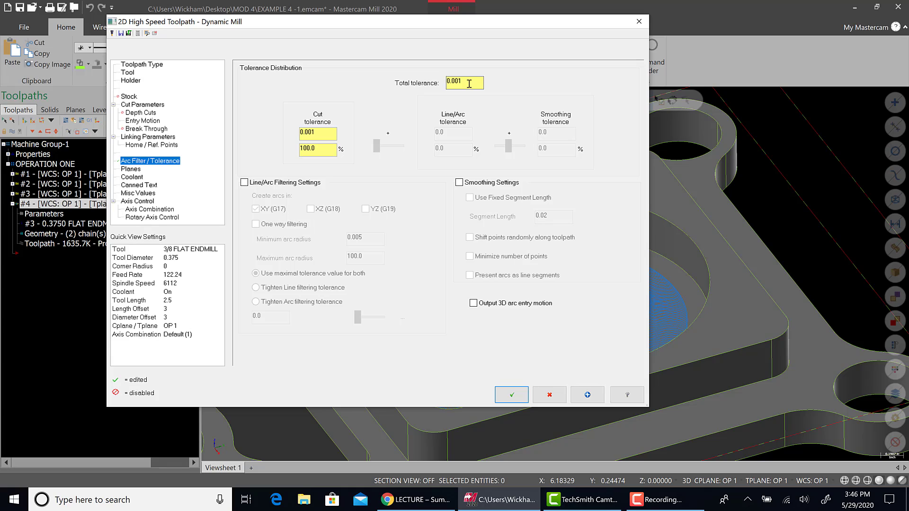
pyautogui.moveTo(469, 83); pyautogui.dragTo(433, 81)
pyautogui.write('.002')
pyautogui.click(512, 395)
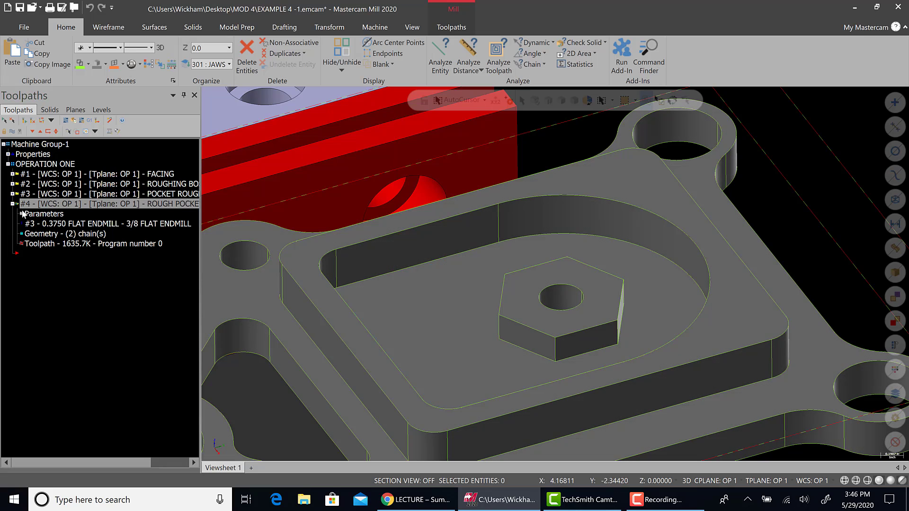
# Step: Regenerate the dirty operation #4 toolpath, now 1586.2K, and start posting it
pyautogui.click(24, 121)
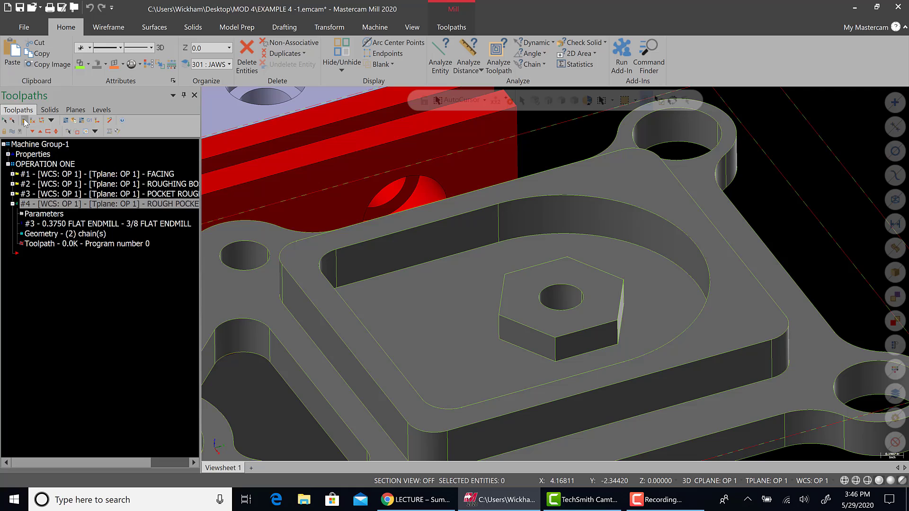
pyautogui.click(25, 121)
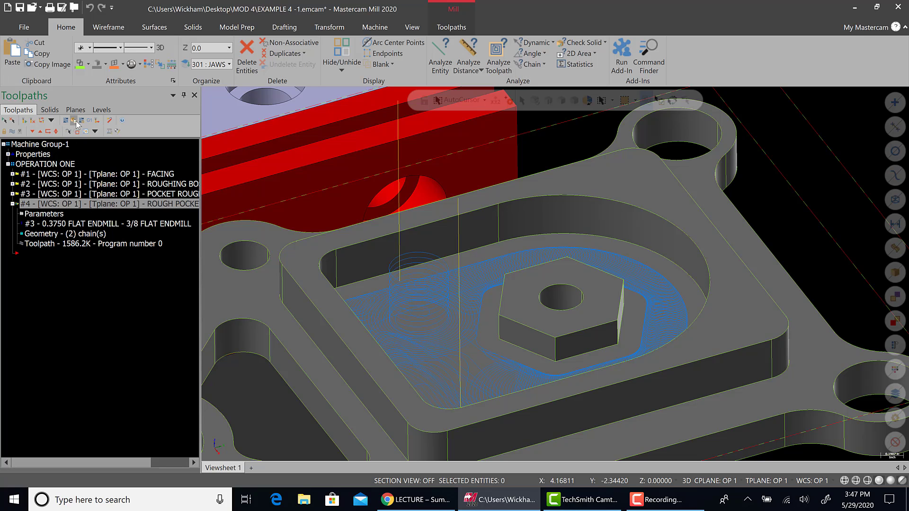
pyautogui.click(90, 120)
# Step: Post operation #4 alone, declining partial NCI, and replace EXAMPLE 4.NC
pyautogui.click(79, 333)
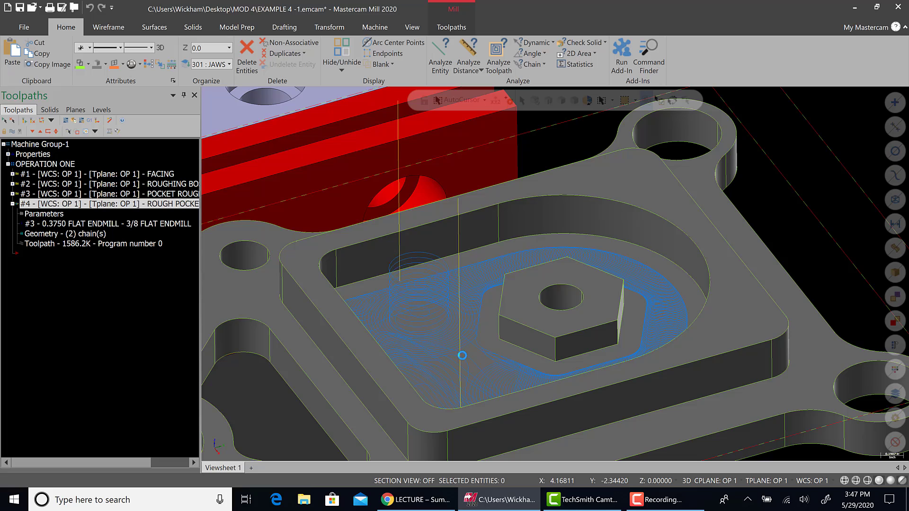
pyautogui.click(492, 280)
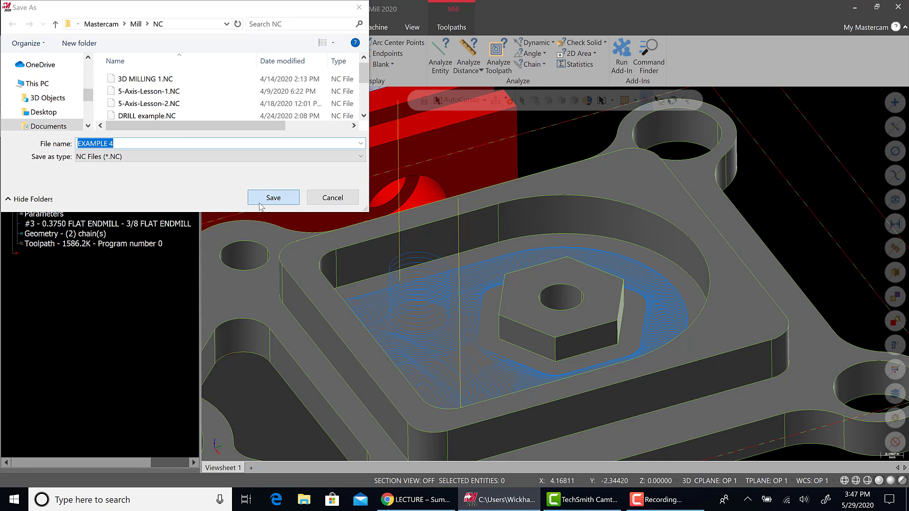
pyautogui.click(260, 207)
pyautogui.click(494, 257)
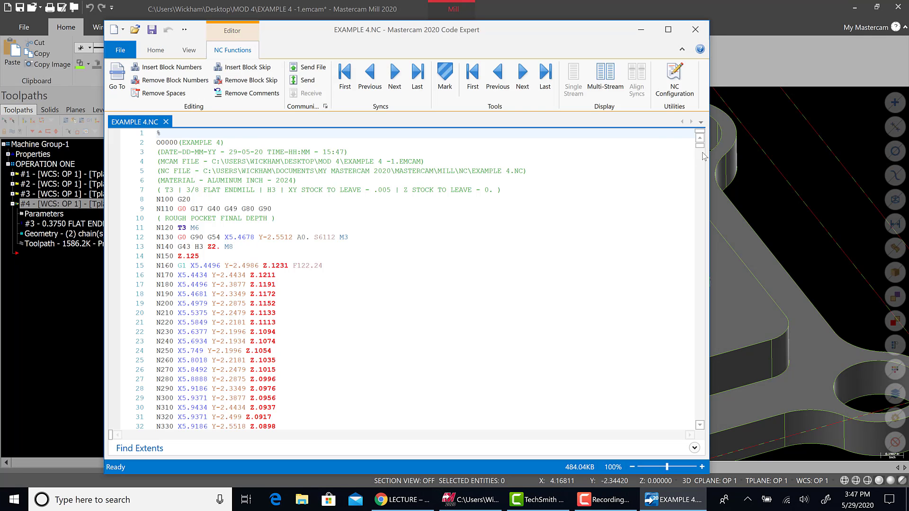
# Step: Jump to the program end at N5670 M30, confirming about 19,378 lines, then close Code Expert
pyautogui.hotkey('ctrl', 'End')
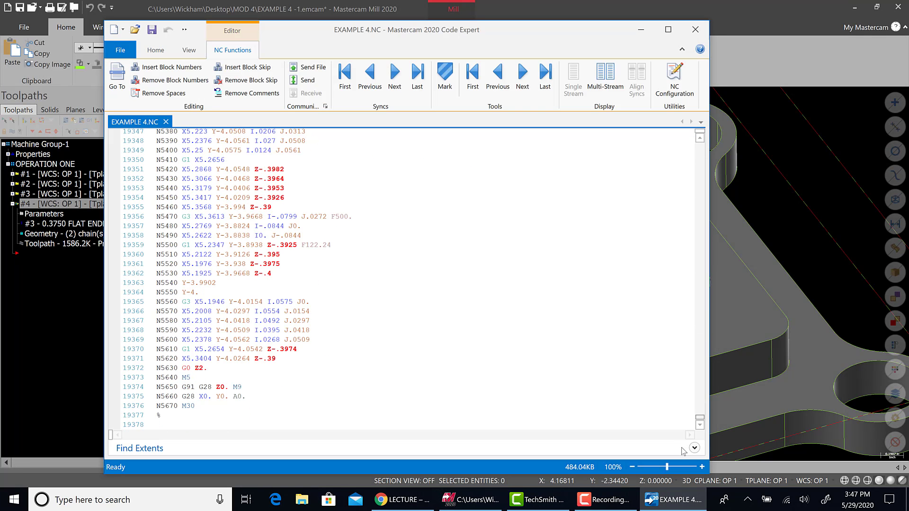
pyautogui.click(138, 407)
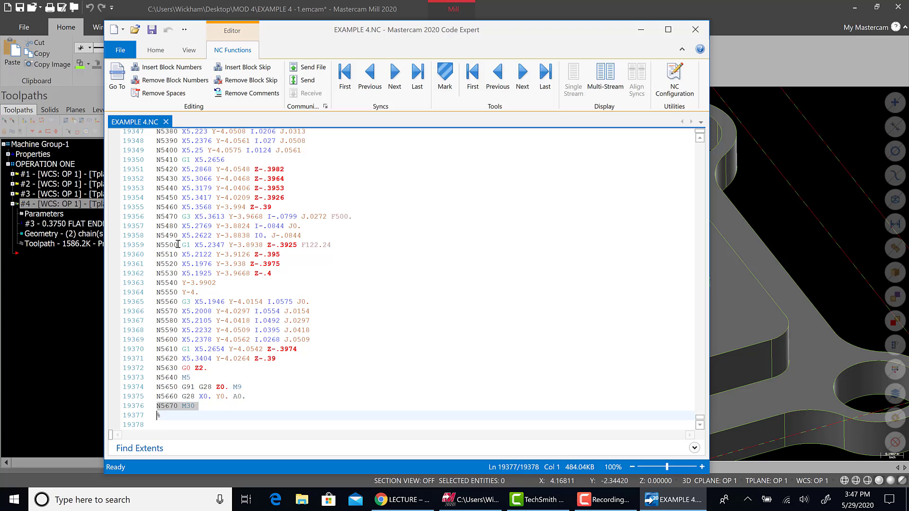
pyautogui.click(122, 282)
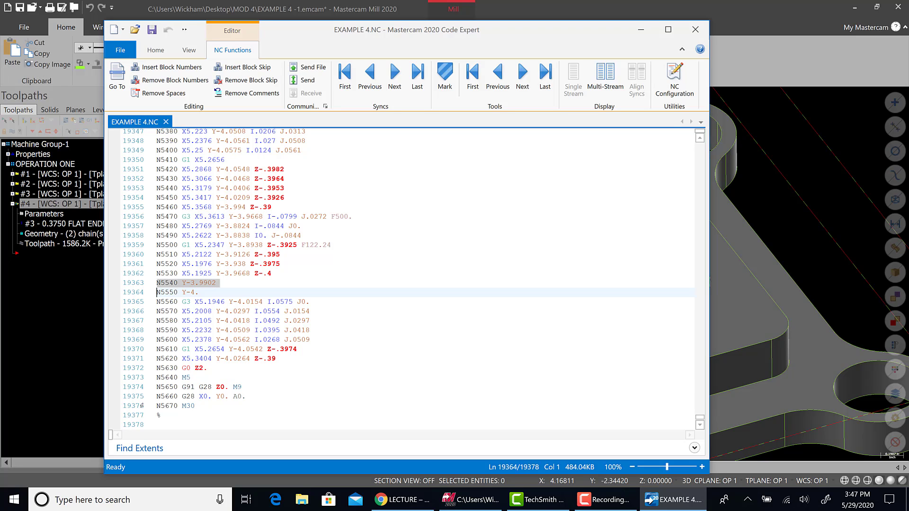
pyautogui.click(695, 30)
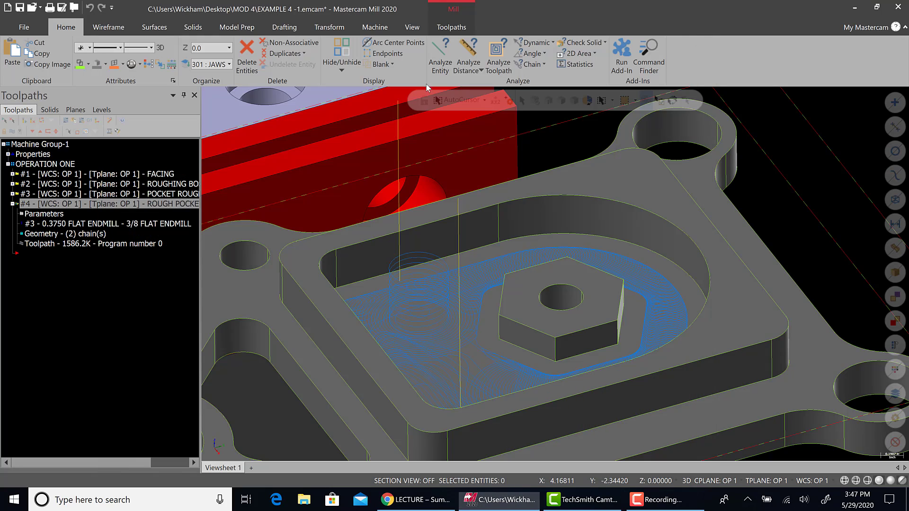
# Step: Set operation #4's total tolerance to .001, re-enable Line/Arc Filtering, and accept the parameters
pyautogui.click(48, 217)
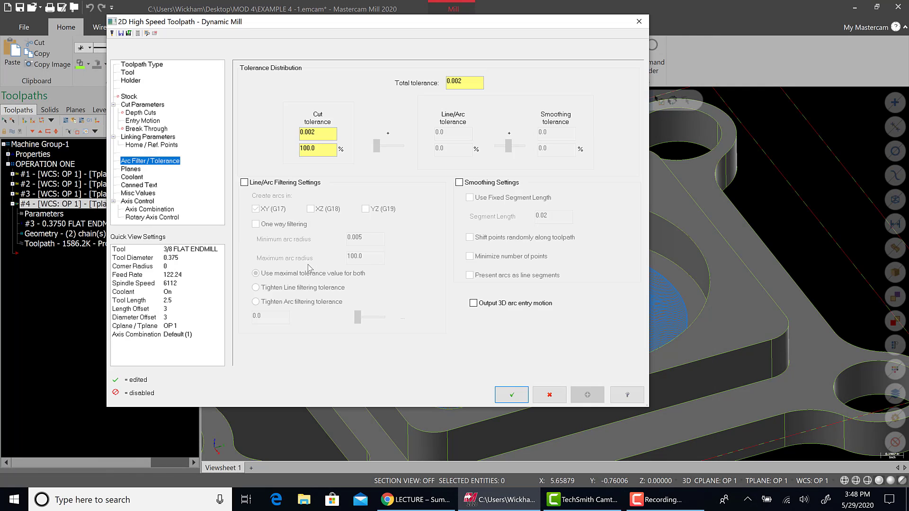
pyautogui.doubleClick(473, 80)
pyautogui.hotkey('shift', 'Home')
pyautogui.write('.001')
pyautogui.click(244, 183)
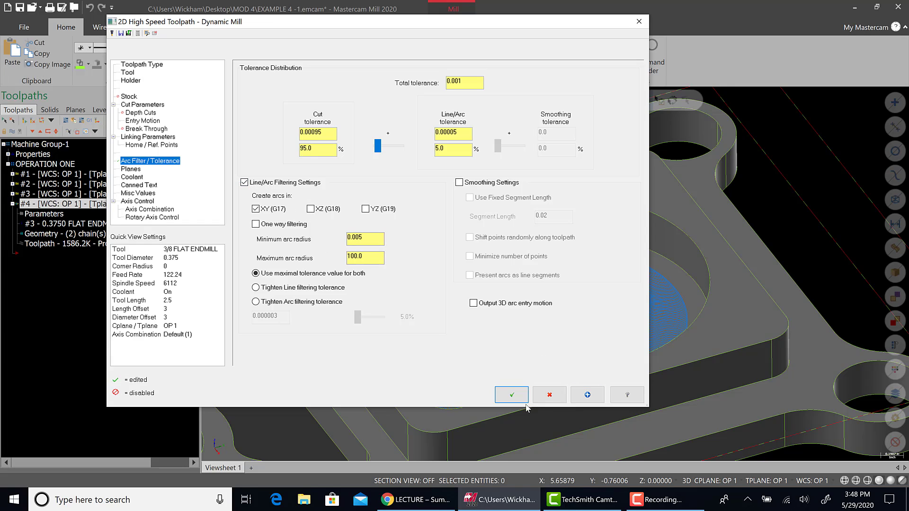
pyautogui.click(513, 395)
pyautogui.hotkey('alt', 't')
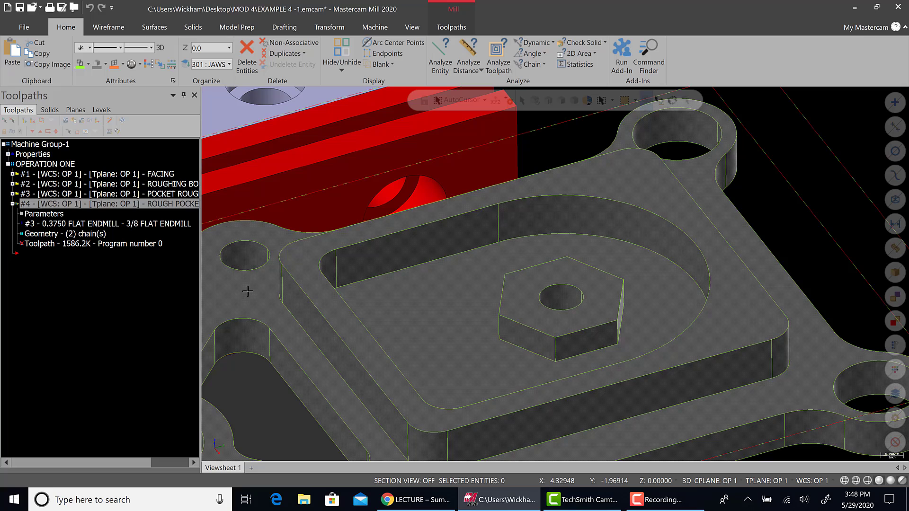
# Step: Regenerate the filtered operation #4 toolpath, reducing it to 923.9K
pyautogui.click(25, 121)
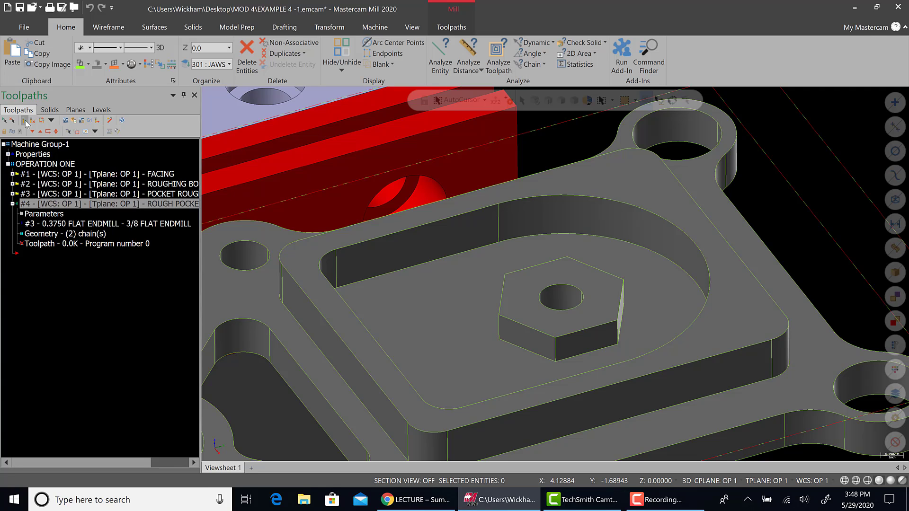
pyautogui.click(25, 121)
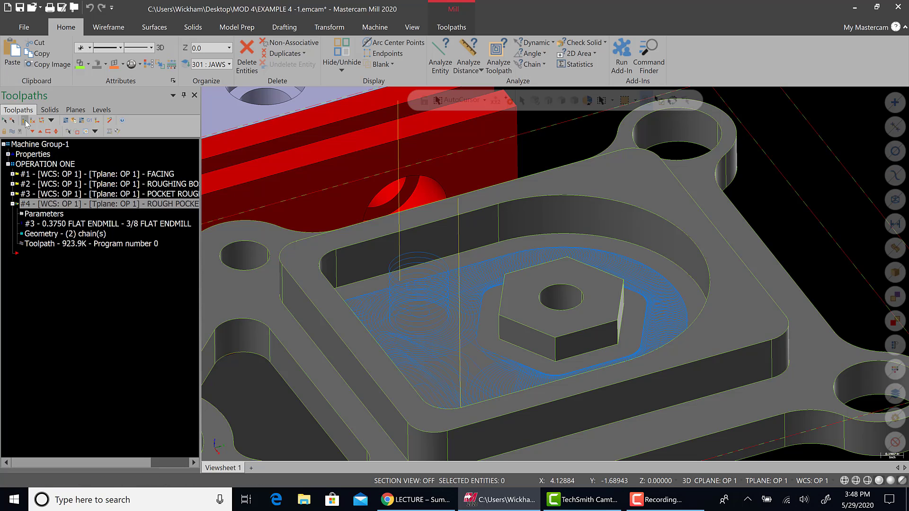
pyautogui.moveTo(47, 206); pyautogui.dragTo(56, 131)
# Step: Post operation #4 over EXAMPLE 4.NC, scroll to its end near line 10,212, and close Code Expert
pyautogui.click(88, 122)
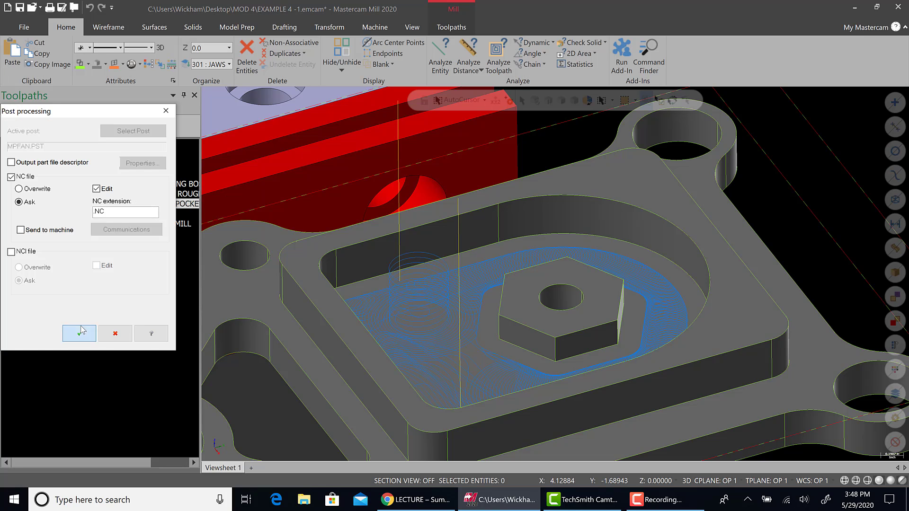
pyautogui.click(80, 333)
pyautogui.click(502, 283)
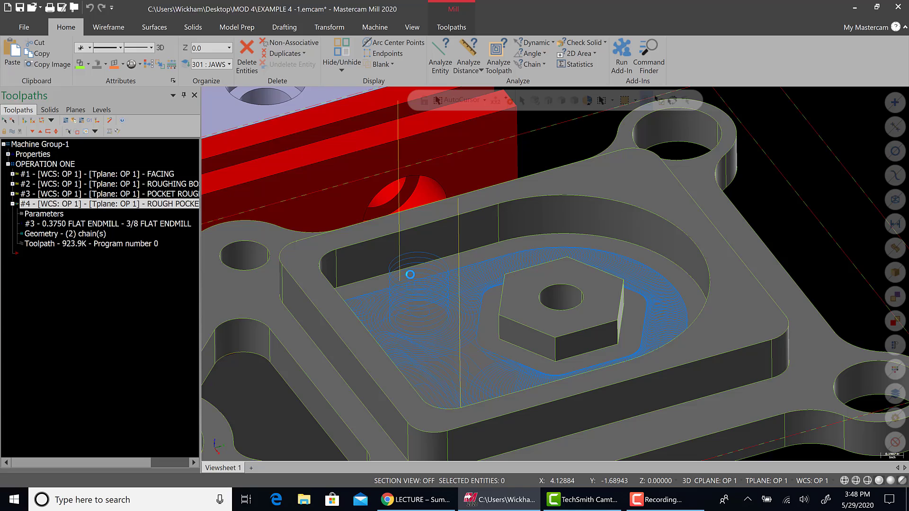
pyautogui.click(285, 197)
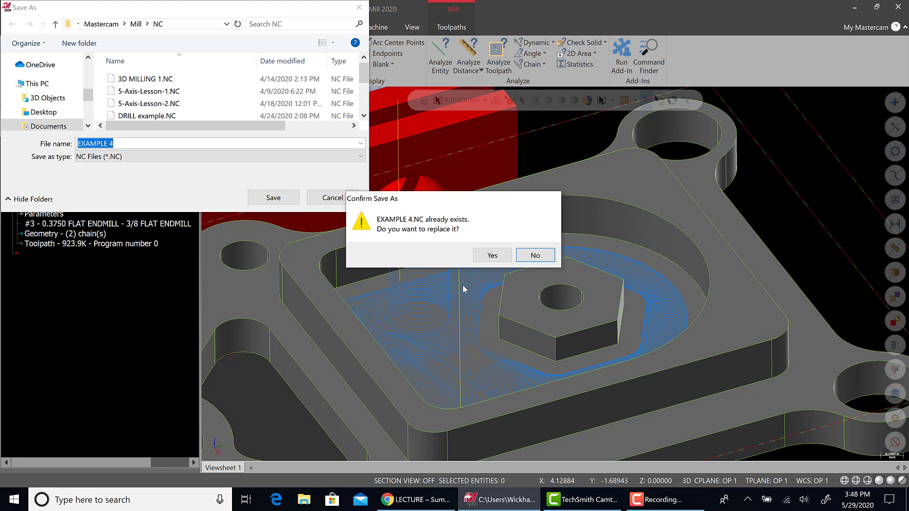
pyautogui.click(484, 259)
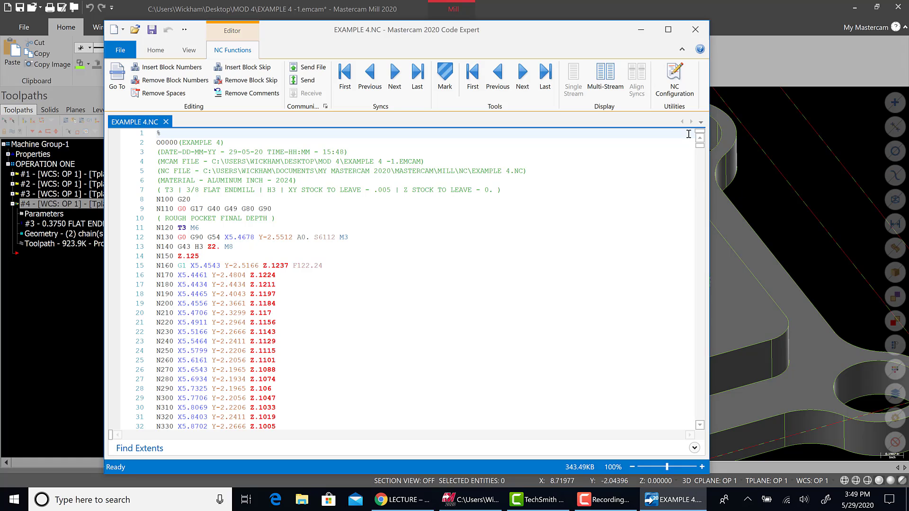
pyautogui.moveTo(699, 144); pyautogui.dragTo(690, 445)
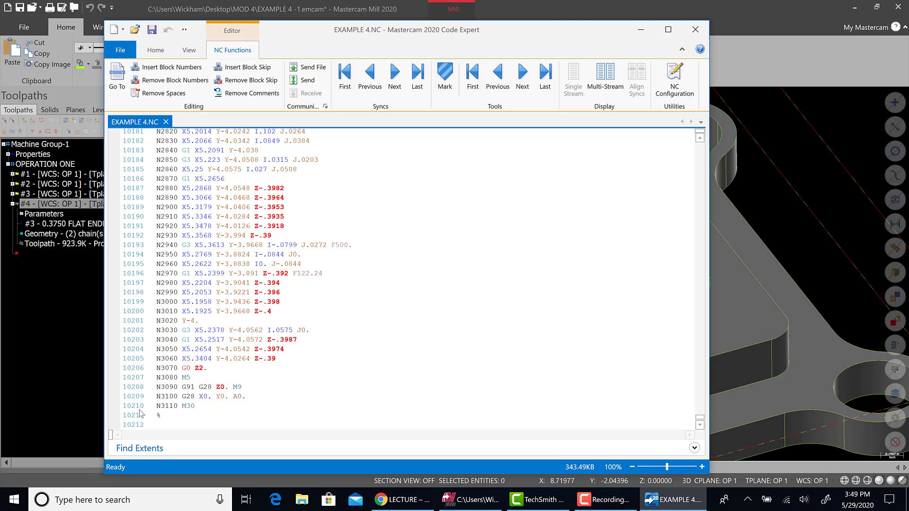
pyautogui.click(695, 31)
# Step: Read the filtered toolpath's arc move info with Analyze Toolpath, then reopen operation #4's parameters
pyautogui.scroll(3, 413, 329)
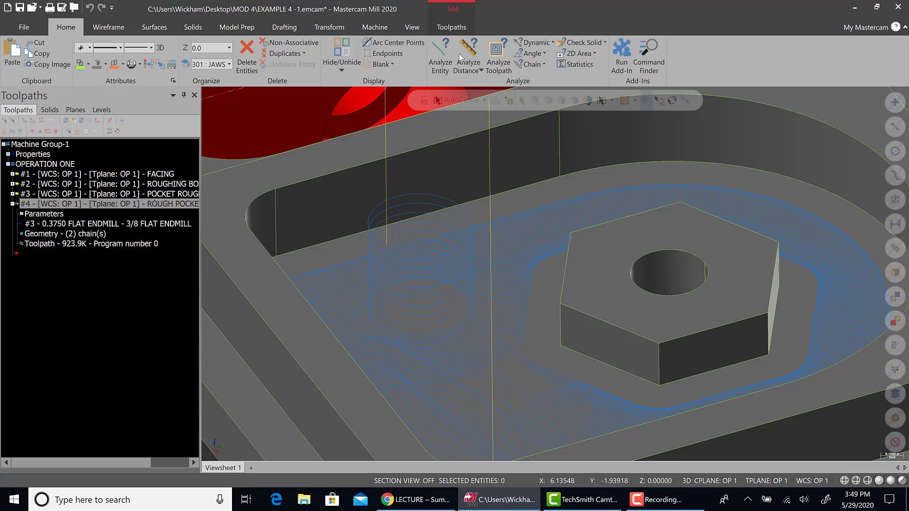
pyautogui.click(499, 53)
pyautogui.scroll(5, 543, 298)
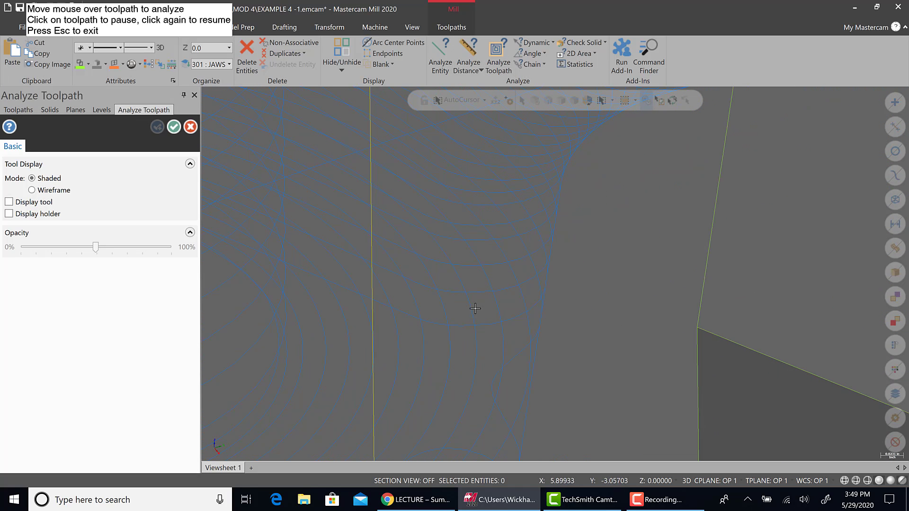
pyautogui.moveTo(502, 317)
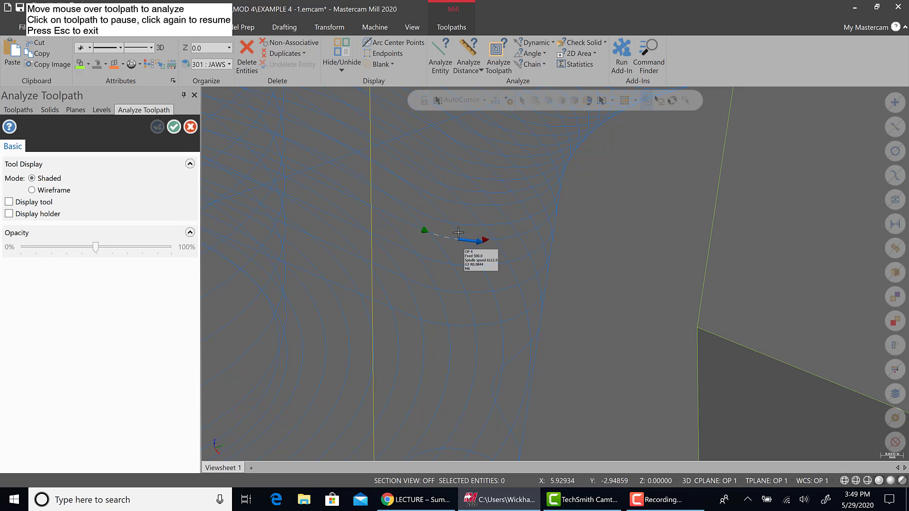
pyautogui.scroll(-5, 414, 255)
pyautogui.scroll(8, 412, 255)
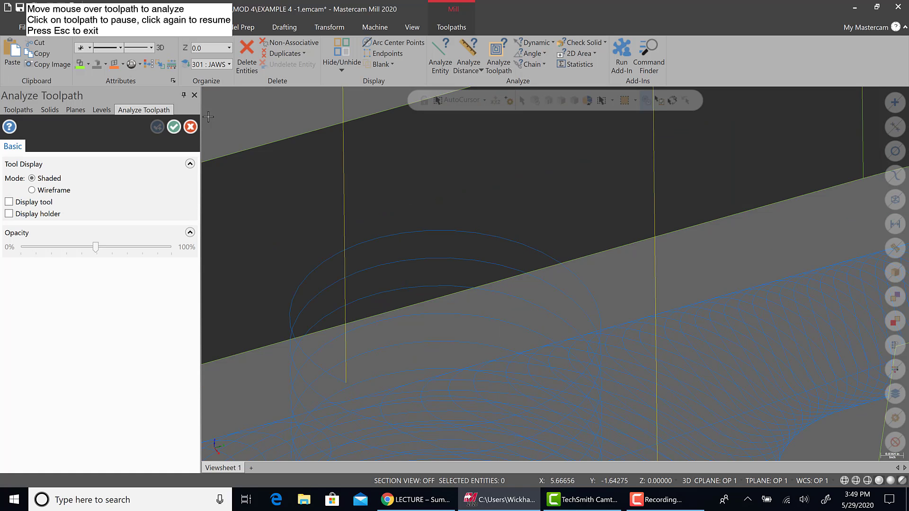
pyautogui.click(191, 122)
pyautogui.click(44, 213)
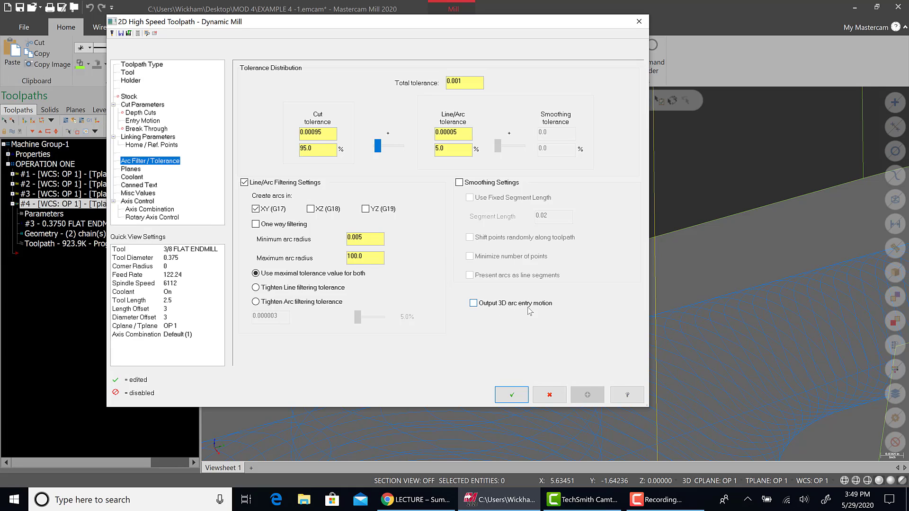
# Step: Turn on 3D arc entry motion, split tolerance 0.0005 cut / 0.0005 line/arc, and regenerate operation #4
pyautogui.click(473, 304)
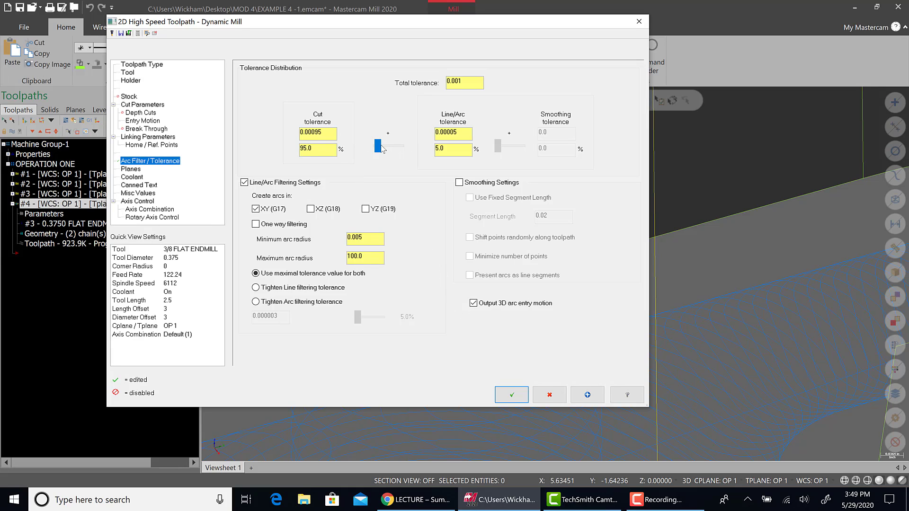
pyautogui.moveTo(381, 144); pyautogui.dragTo(392, 145)
pyautogui.click(497, 395)
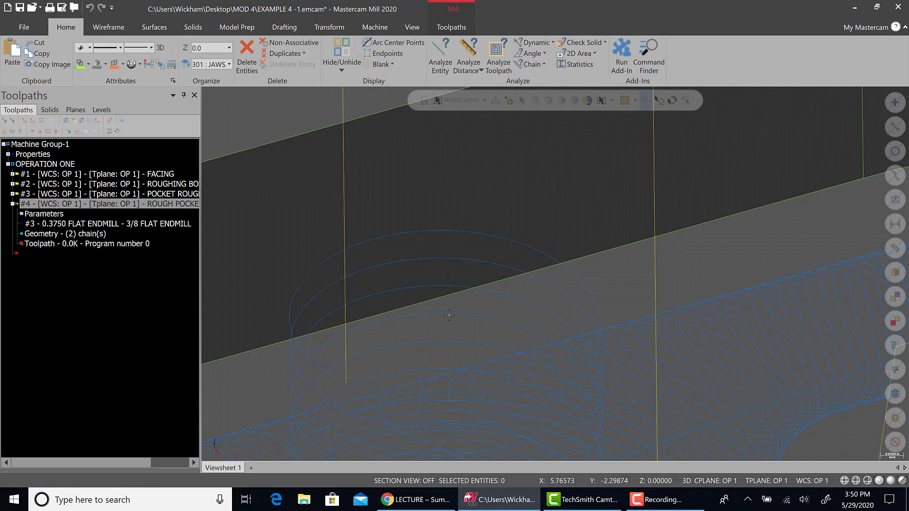
pyautogui.scroll(-3, 450, 314)
pyautogui.scroll(1, 494, 396)
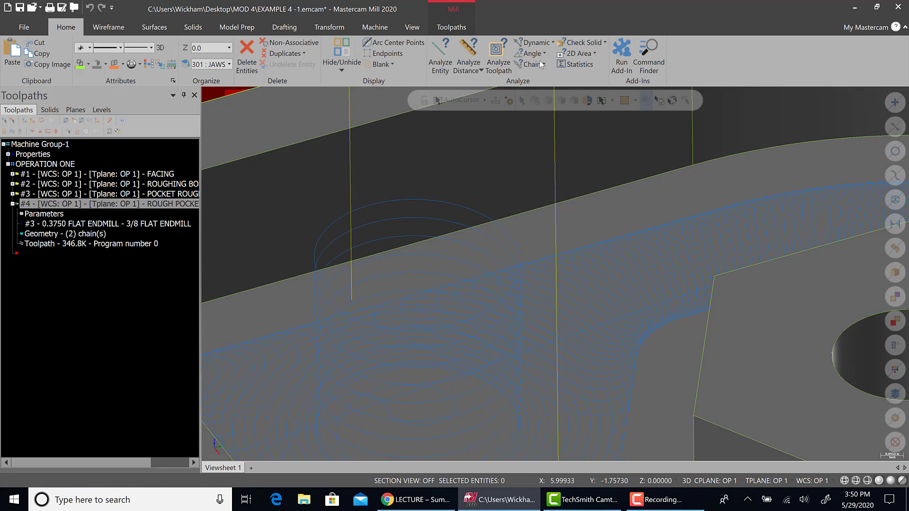
pyautogui.click(496, 55)
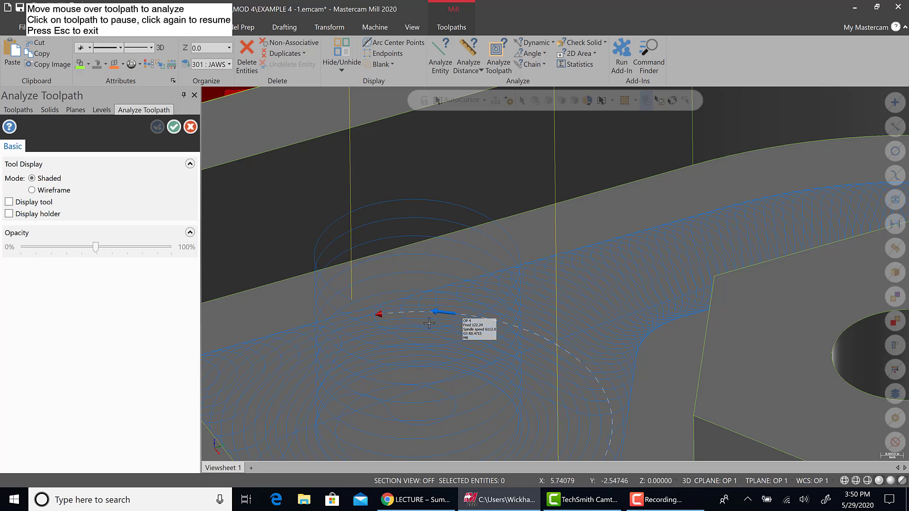
pyautogui.scroll(5, 573, 369)
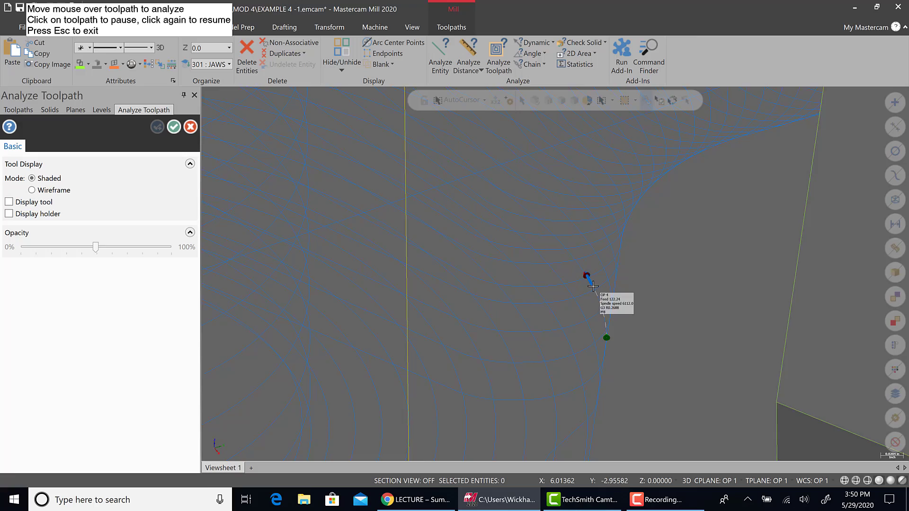
pyautogui.scroll(-5, 591, 281)
pyautogui.scroll(-2, 592, 285)
pyautogui.scroll(8, 662, 362)
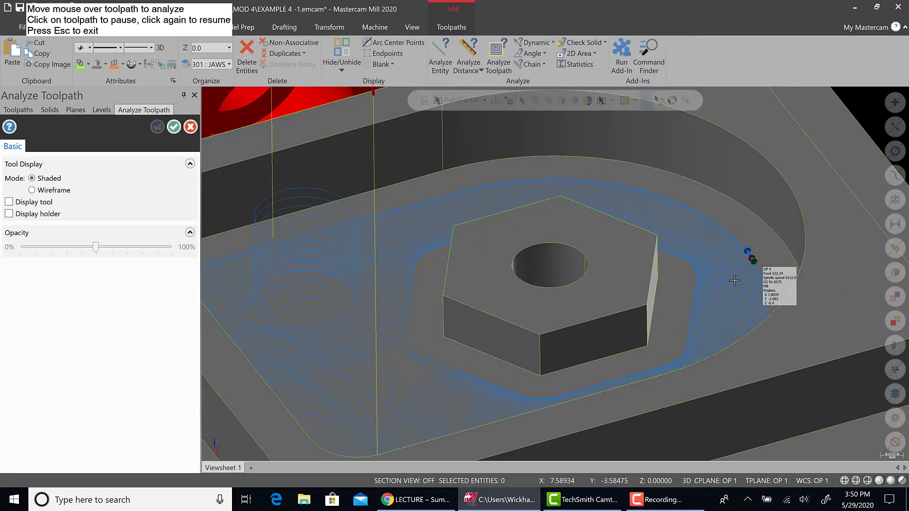
pyautogui.scroll(1, 637, 303)
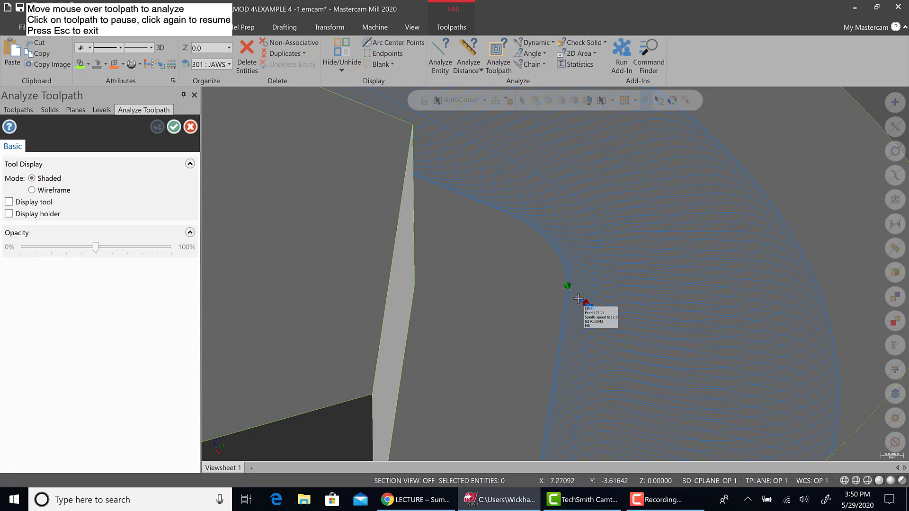
pyautogui.scroll(-6, 592, 284)
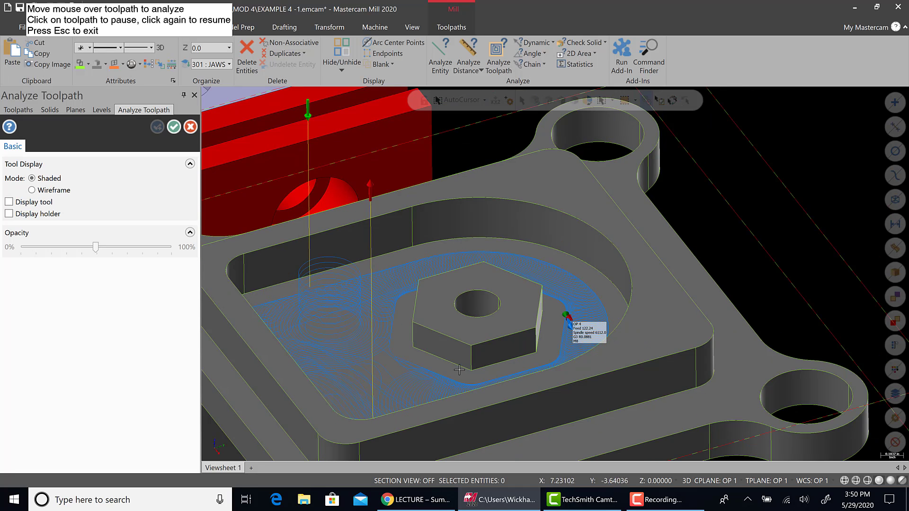
pyautogui.click(174, 127)
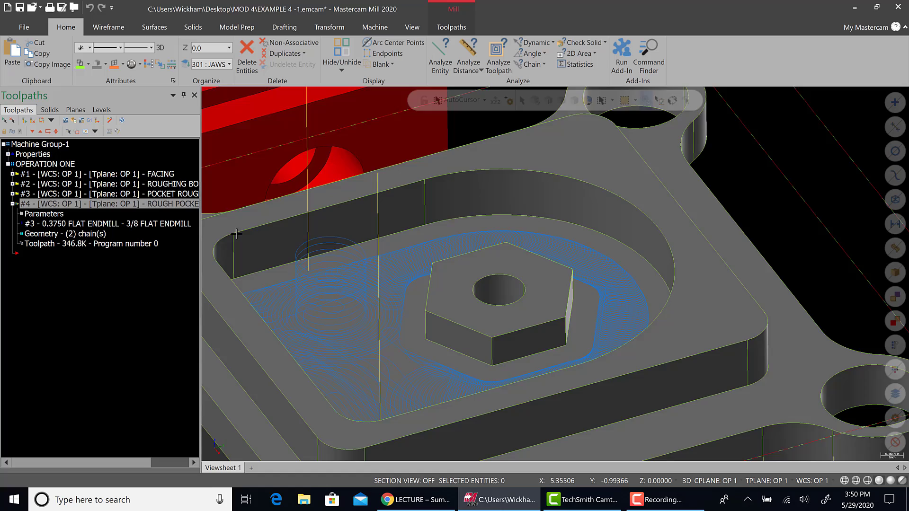
# Step: Post only the rough pocket operation to EXAMPLE 4.NC, replacing the existing file
pyautogui.click(89, 120)
pyautogui.click(76, 333)
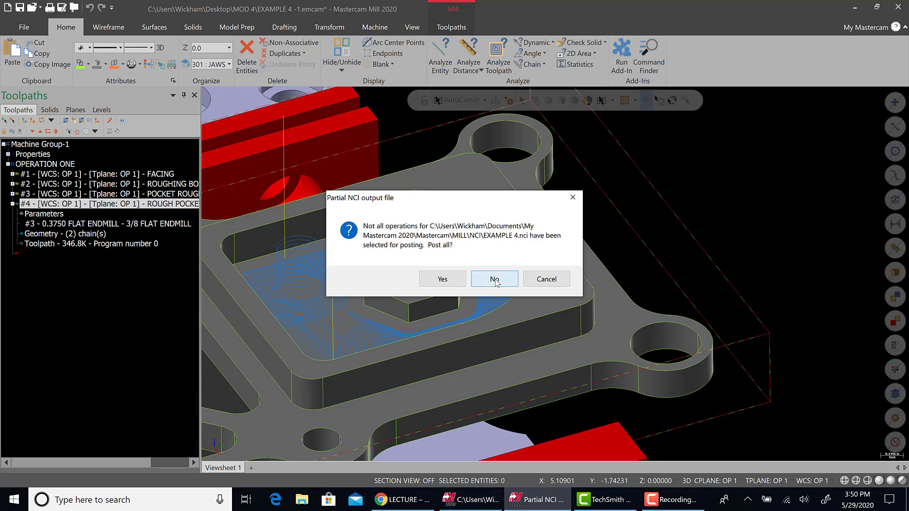
pyautogui.click(495, 278)
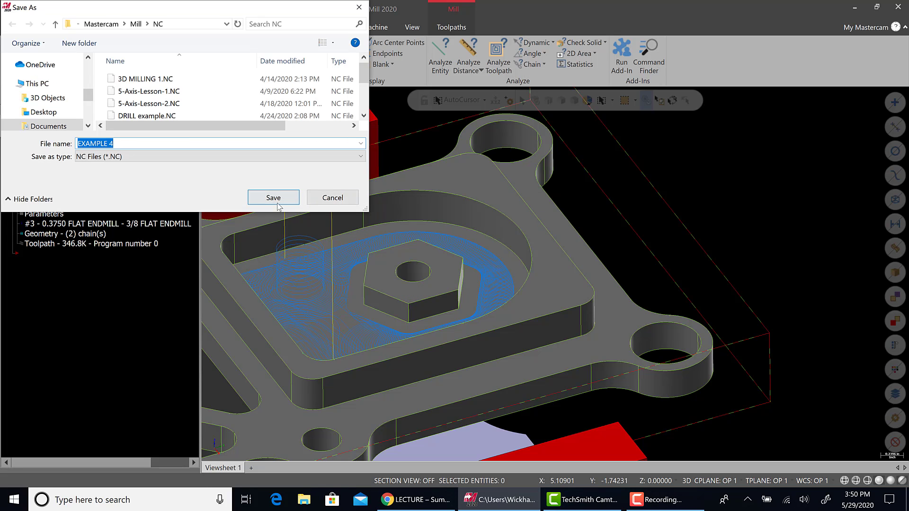
pyautogui.click(275, 198)
pyautogui.click(493, 258)
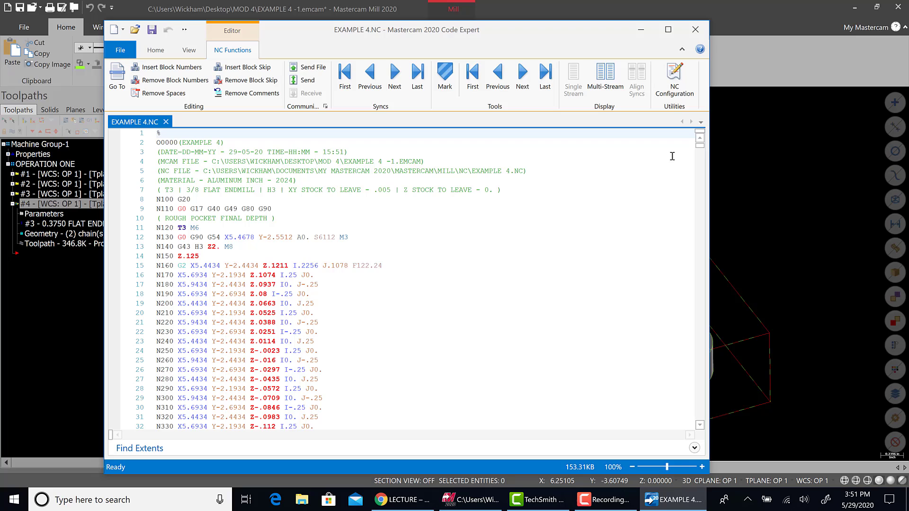
# Step: Review the 4,233-line EXAMPLE 4.NC down to its M30 end, then close Code Expert
pyautogui.moveTo(704, 150); pyautogui.dragTo(706, 436)
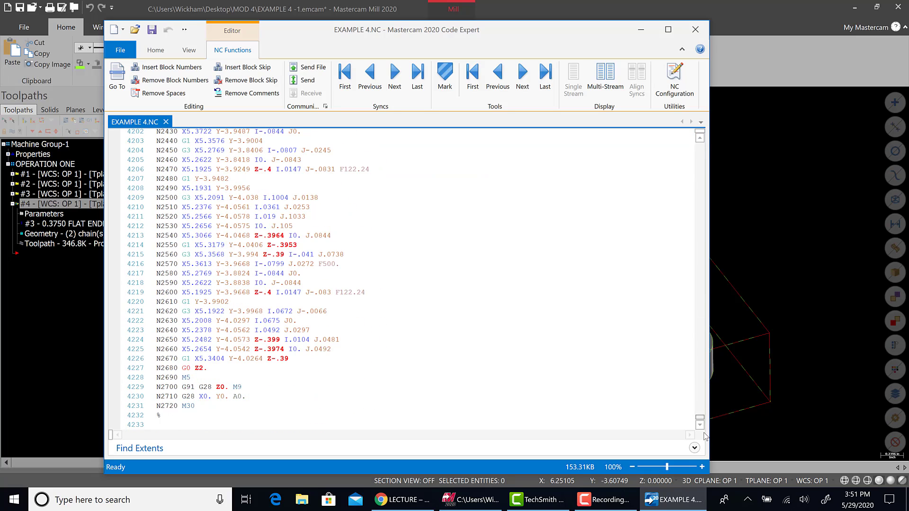
pyautogui.click(133, 406)
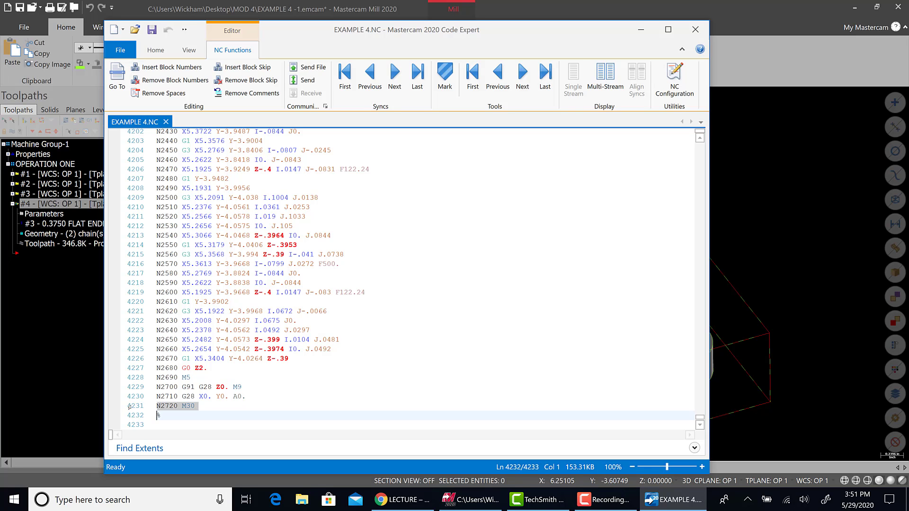
pyautogui.scroll(20, 130, 407)
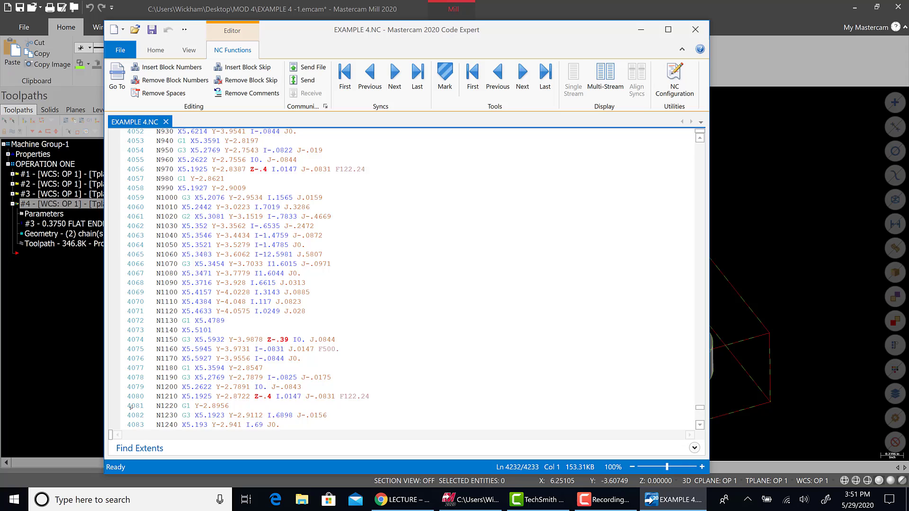
pyautogui.scroll(20, 130, 407)
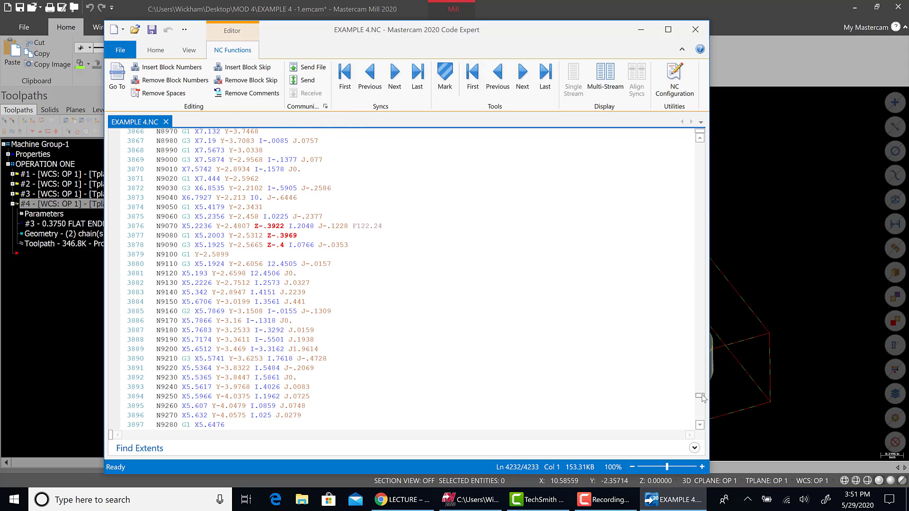
pyautogui.moveTo(699, 396); pyautogui.dragTo(705, 437)
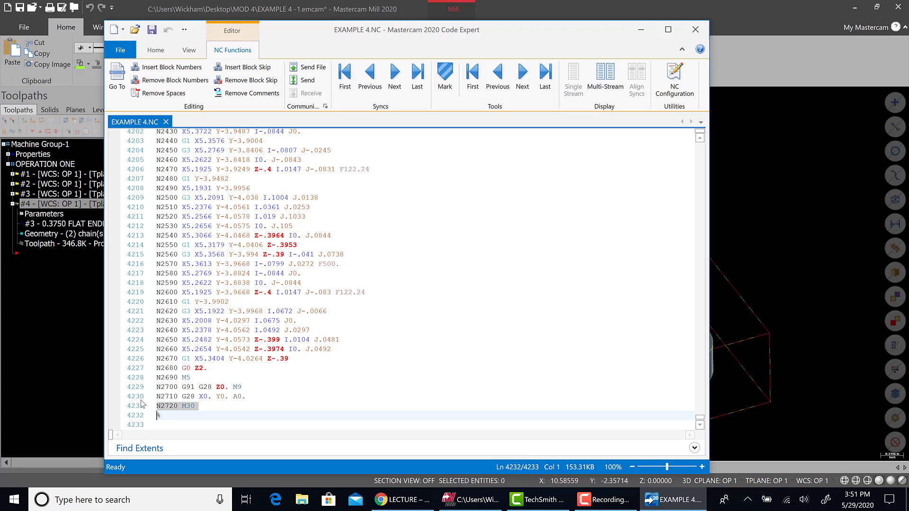
pyautogui.click(695, 30)
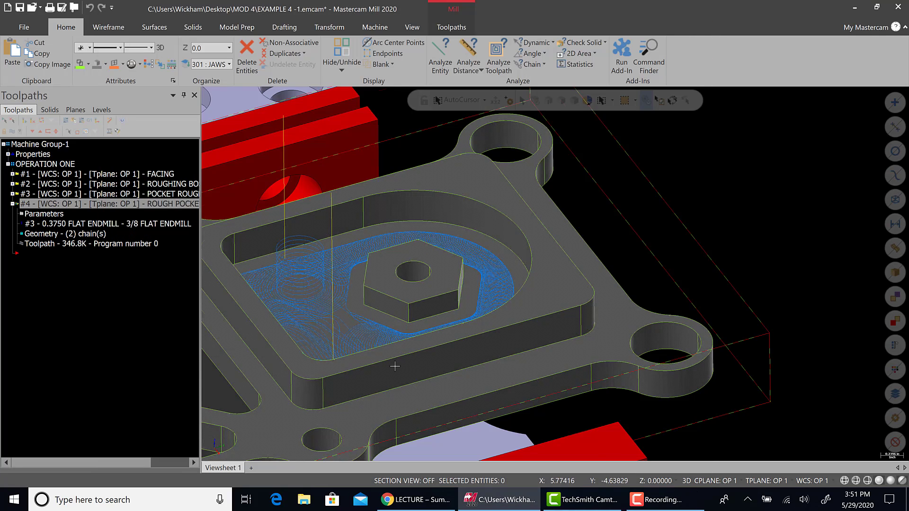
pyautogui.scroll(-6, 394, 366)
pyautogui.scroll(3, 307, 337)
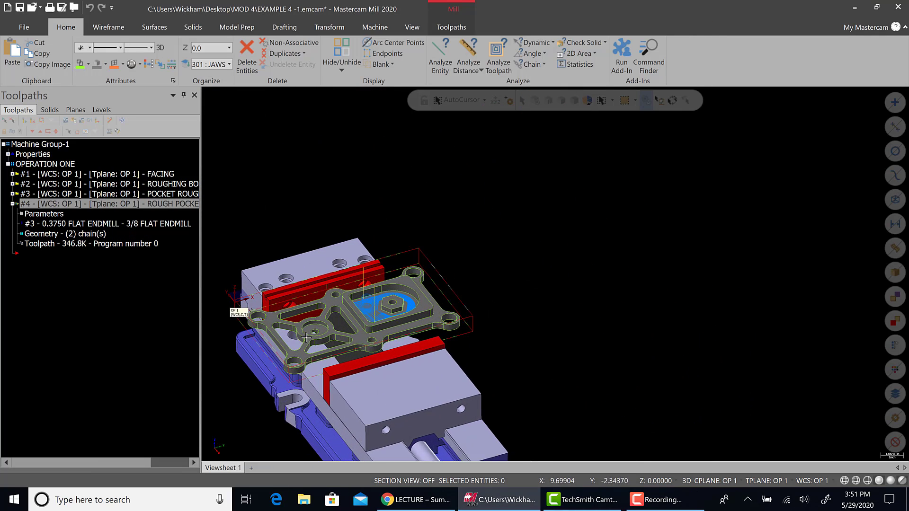
pyautogui.scroll(3, 306, 337)
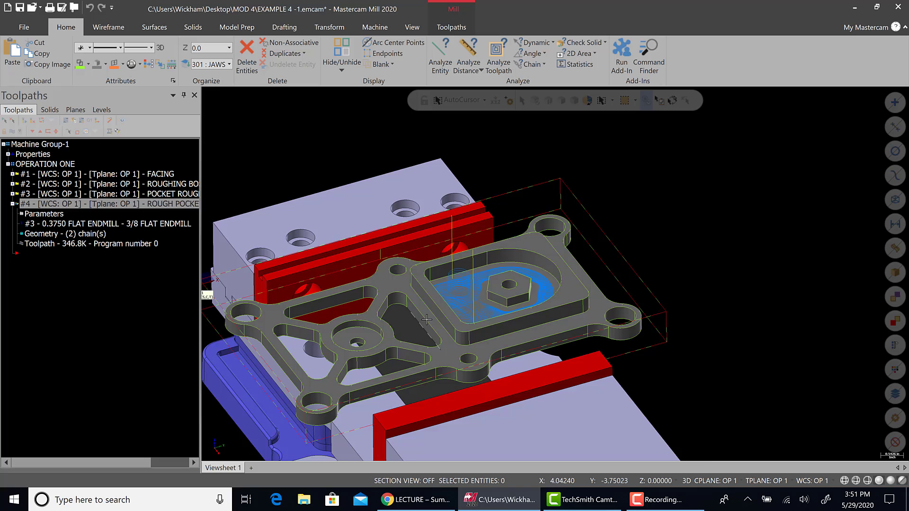
# Step: Show operation #4's Arc Filter/Tolerance page with its 0.0005/0.0005 split and XY line/arc filtering
pyautogui.scroll(1, 426, 320)
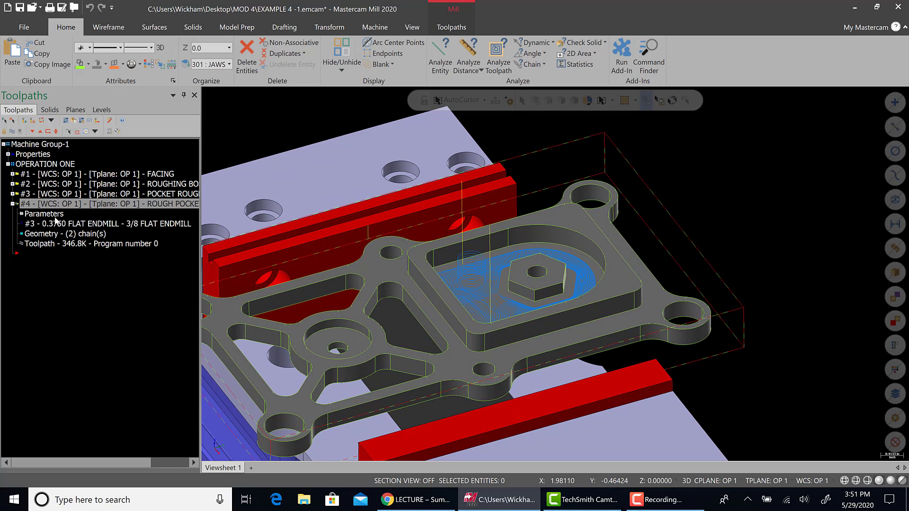
pyautogui.click(44, 214)
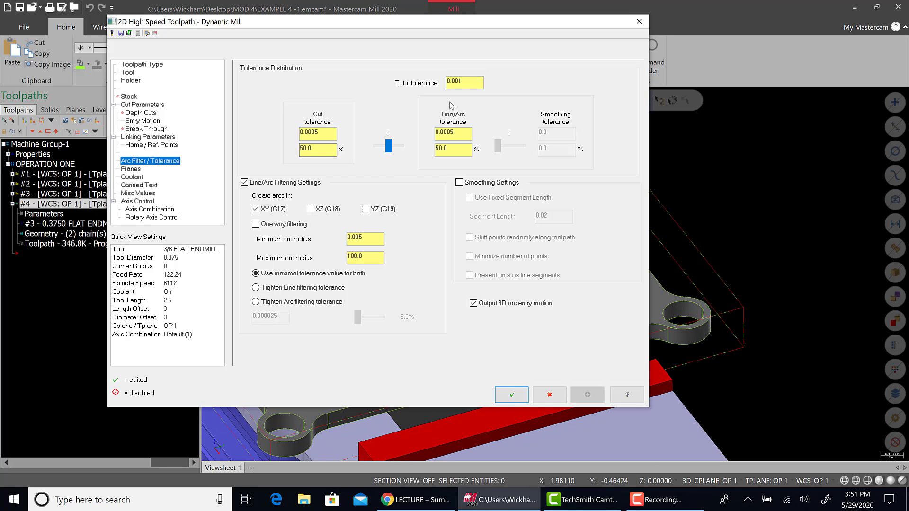
pyautogui.click(466, 83)
# Step: Leave operation #4 unchanged and give operation #3 a 50% tolerance split with 3D arc entry motion
pyautogui.click(512, 394)
pyautogui.click(13, 204)
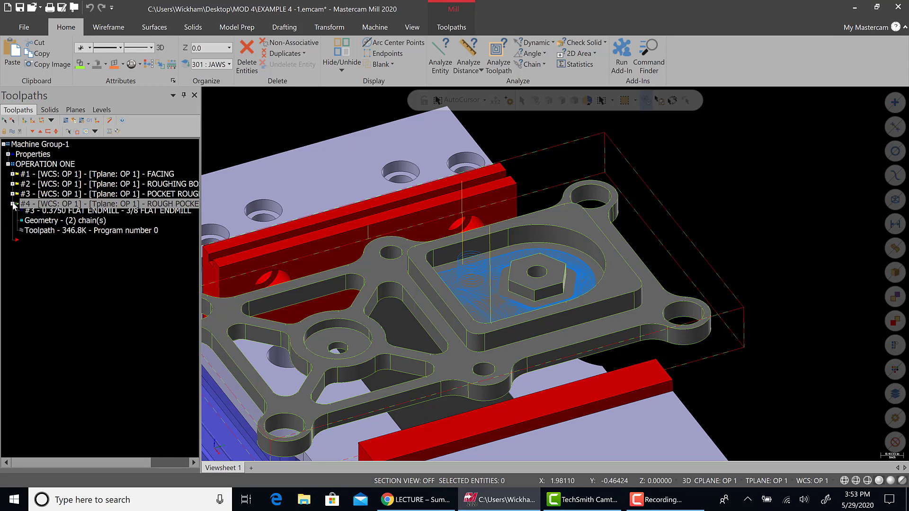
pyautogui.click(13, 194)
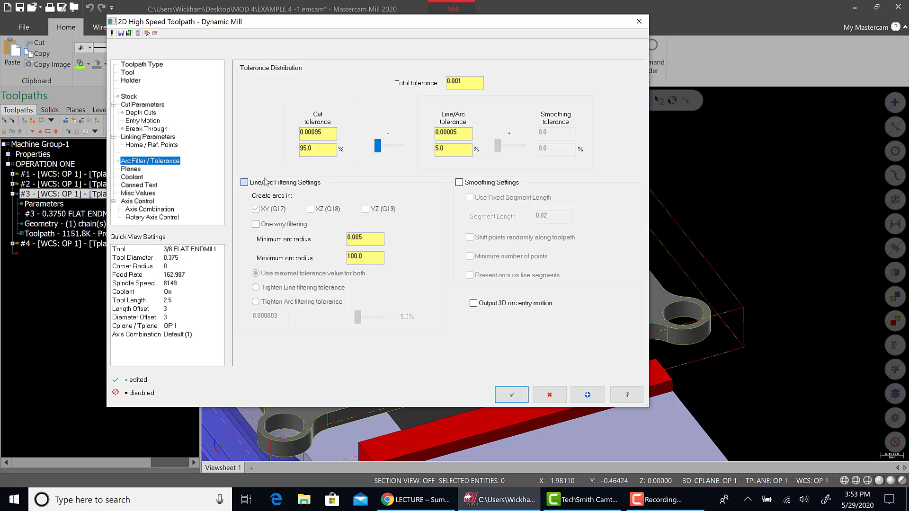
pyautogui.click(384, 150)
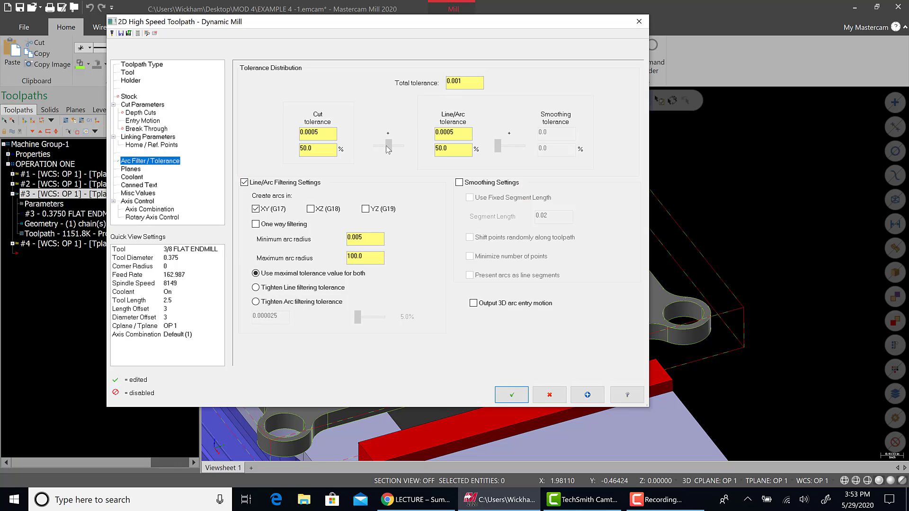
pyautogui.moveTo(384, 149); pyautogui.dragTo(383, 150)
pyautogui.click(317, 148)
pyautogui.write('50')
pyautogui.press('Return')
pyautogui.click(473, 303)
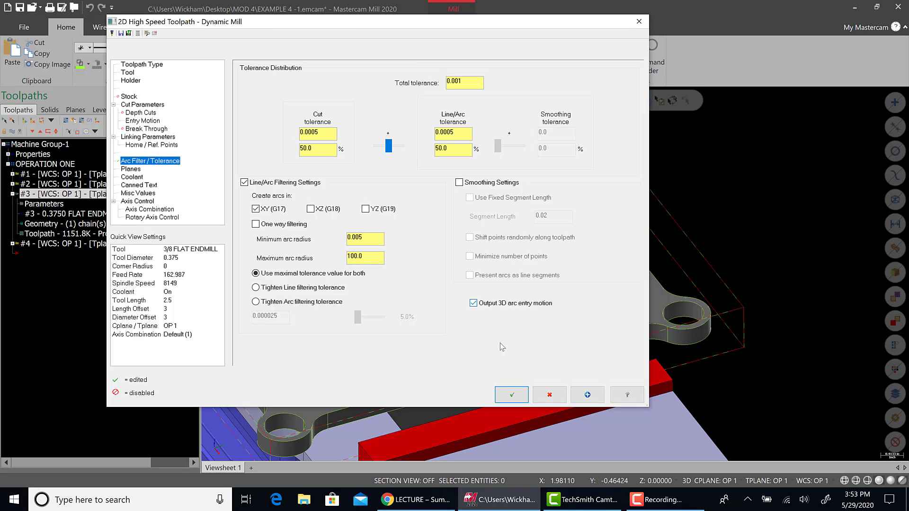
pyautogui.click(511, 395)
# Step: Enable line/arc filtering and 3D arc entry motion on operation #2 with a roughly 45/55 split
pyautogui.click(13, 183)
pyautogui.click(43, 193)
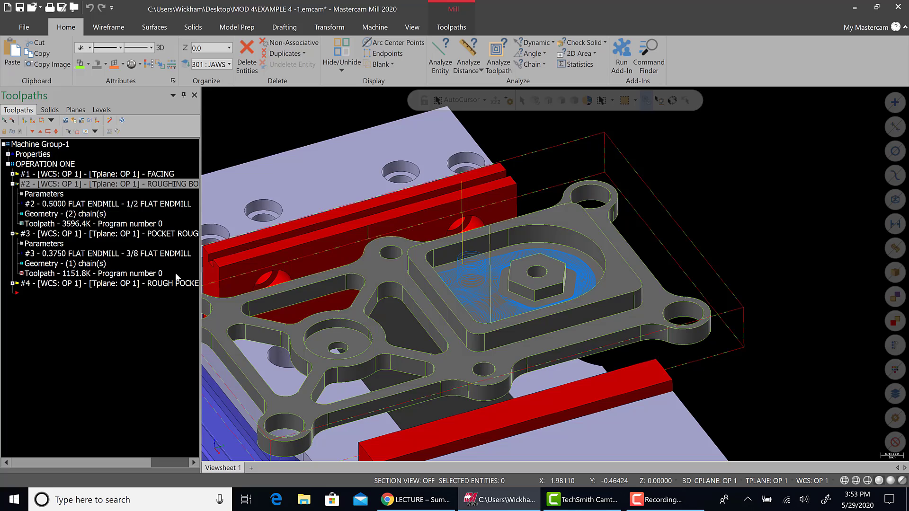
pyautogui.click(244, 183)
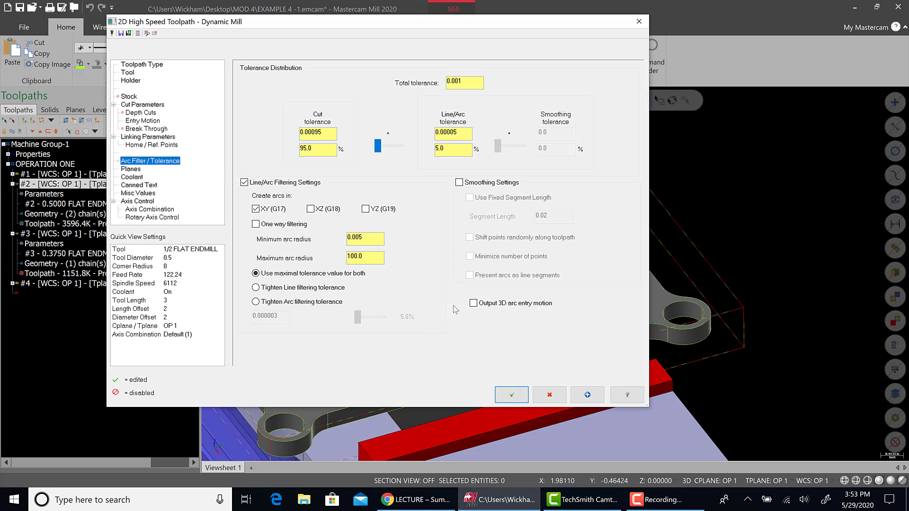
pyautogui.click(473, 303)
pyautogui.moveTo(377, 146); pyautogui.dragTo(390, 143)
pyautogui.click(511, 394)
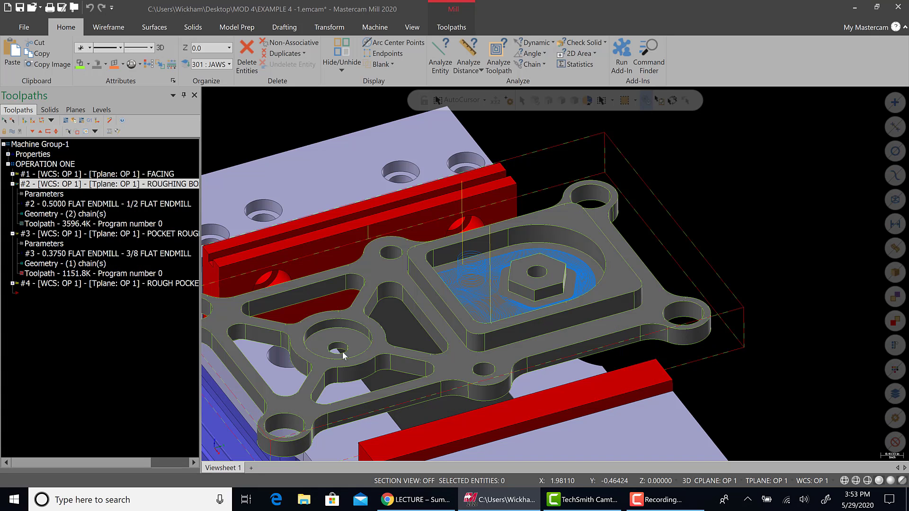
# Step: Regenerate the selected out-of-date toolpaths, bringing roughing boss #2 to 283.0K, then collapse #2
pyautogui.click(13, 283)
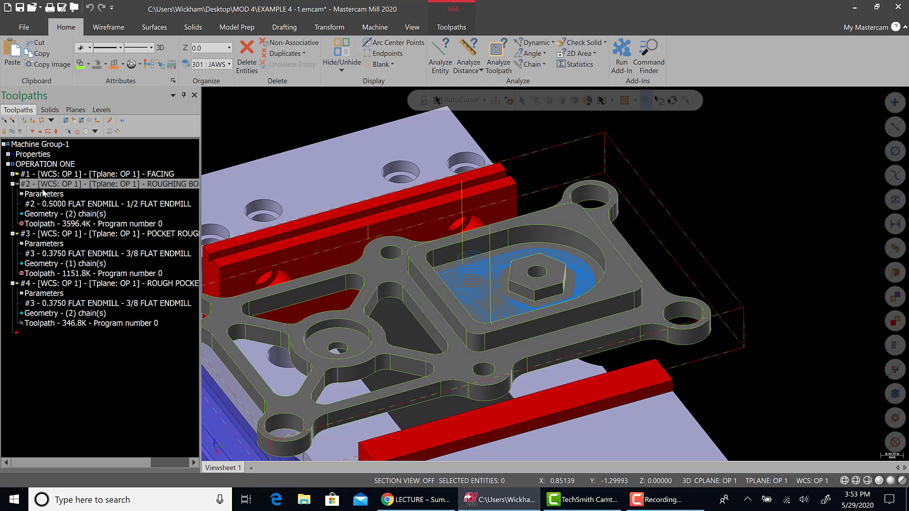
pyautogui.click(41, 233)
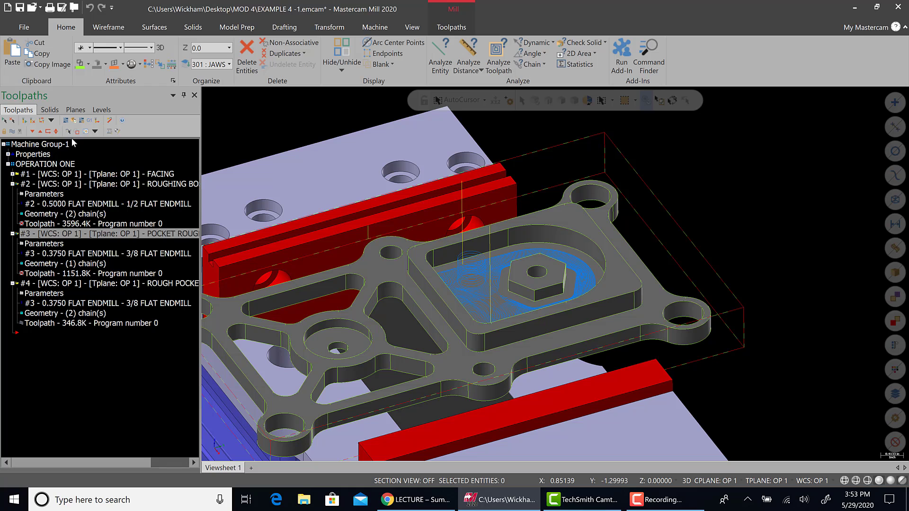
pyautogui.click(24, 120)
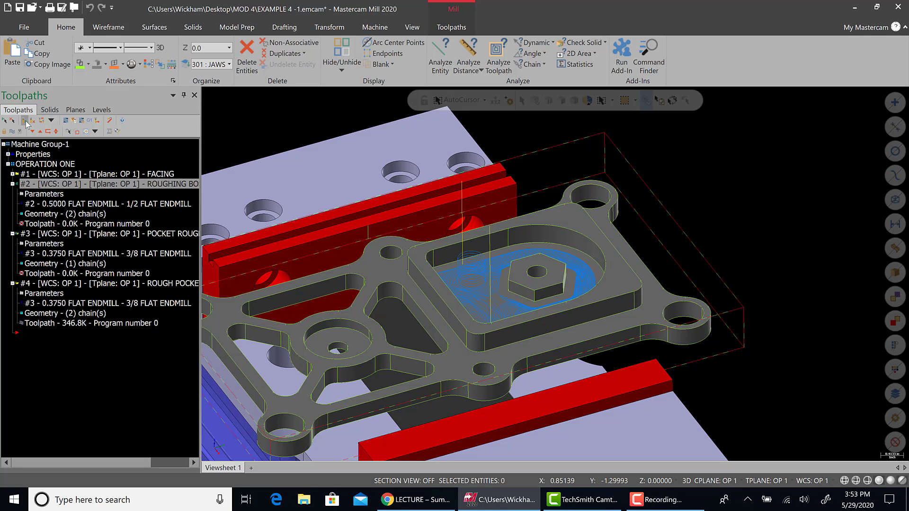
pyautogui.click(26, 122)
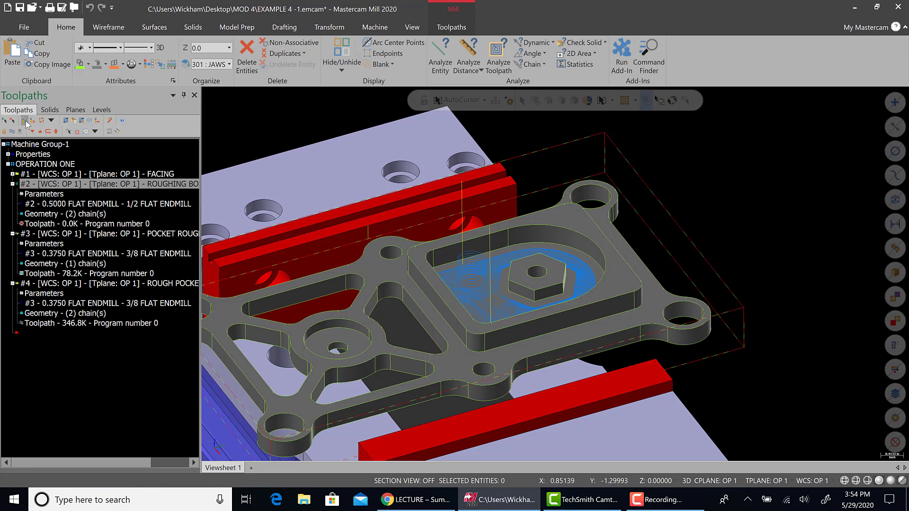
pyautogui.click(26, 122)
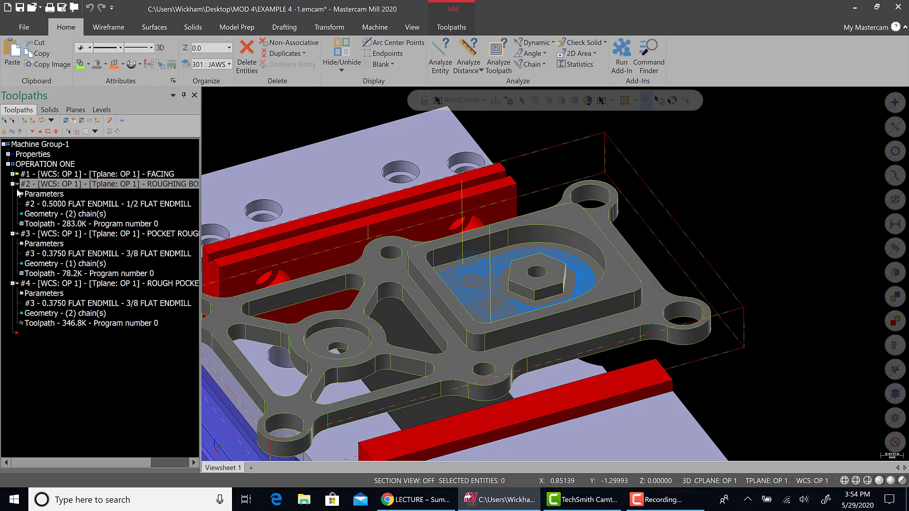
pyautogui.click(12, 184)
# Step: Collapse operations #3 and #4 and display only the roughing boss toolpath
pyautogui.click(12, 193)
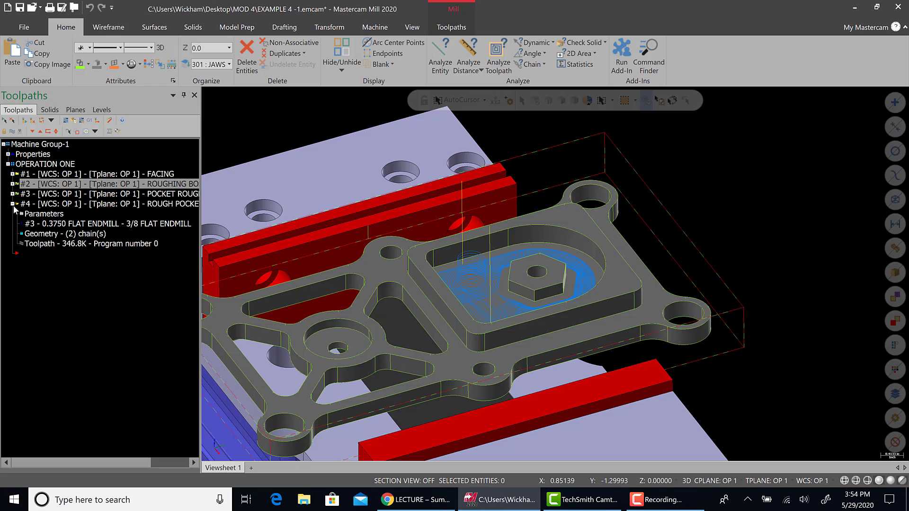
pyautogui.click(12, 203)
pyautogui.click(3, 121)
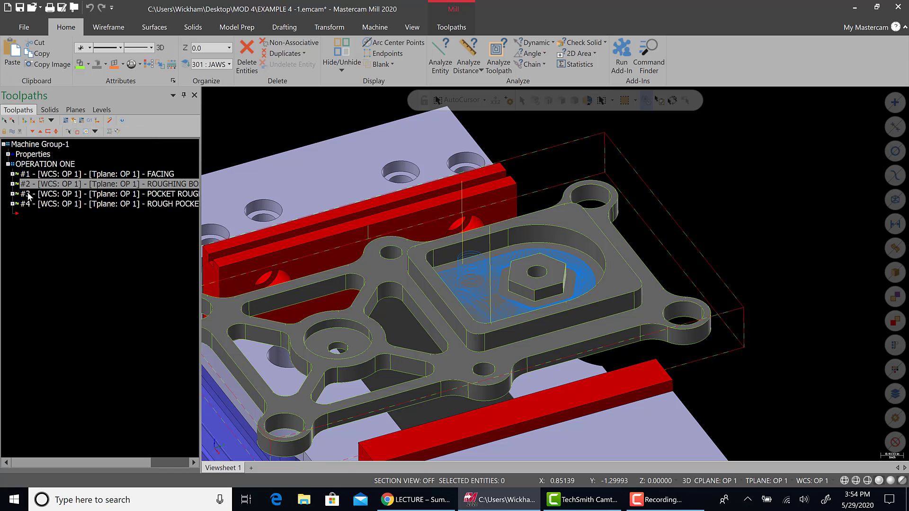
pyautogui.click(12, 132)
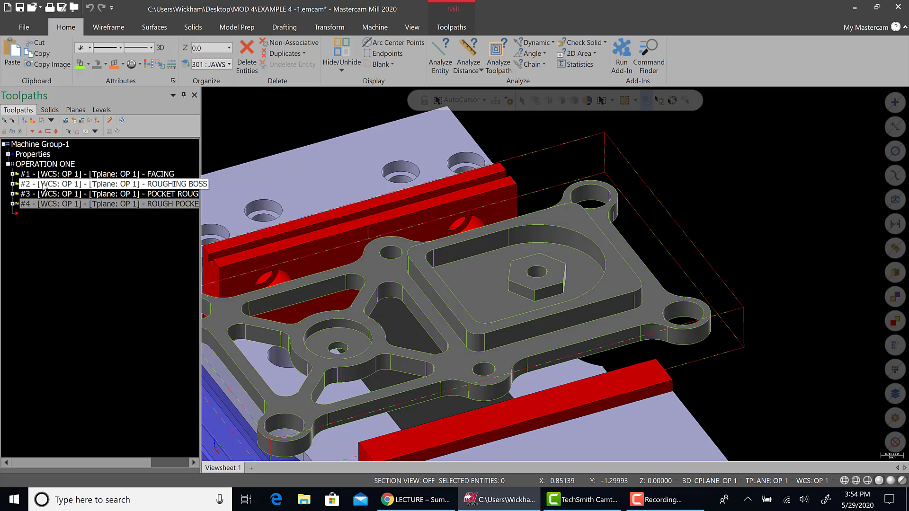
pyautogui.click(42, 186)
pyautogui.click(12, 131)
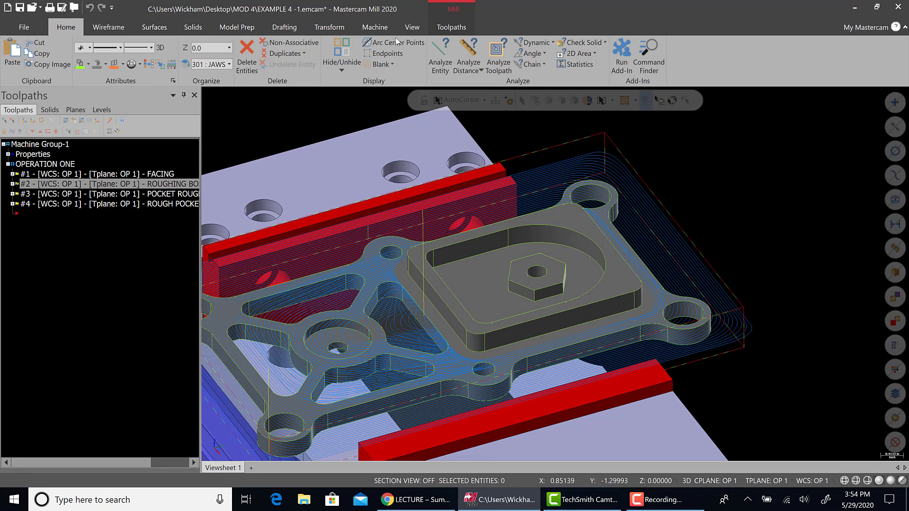
# Step: Inspect the roughing boss toolpath's individual moves, feeds and speeds with Analyze Toolpath
pyautogui.click(497, 55)
pyautogui.scroll(5, 390, 356)
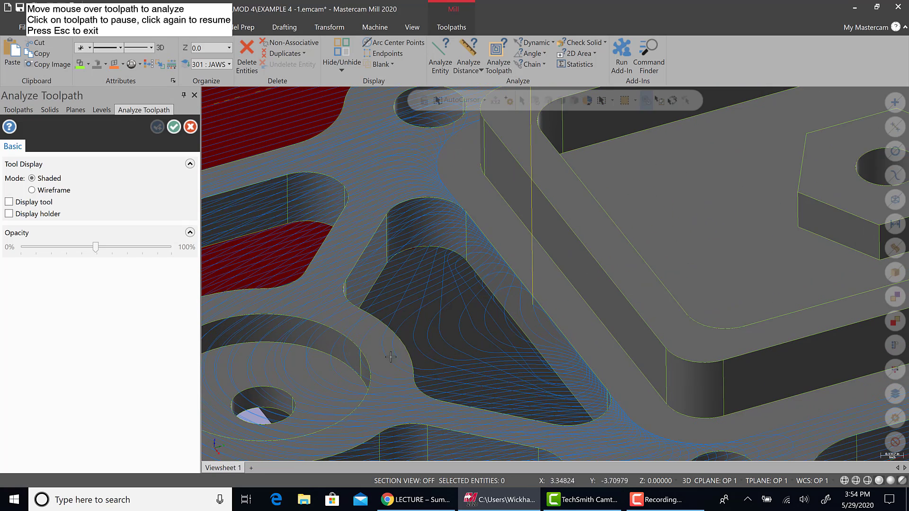
pyautogui.moveTo(393, 321)
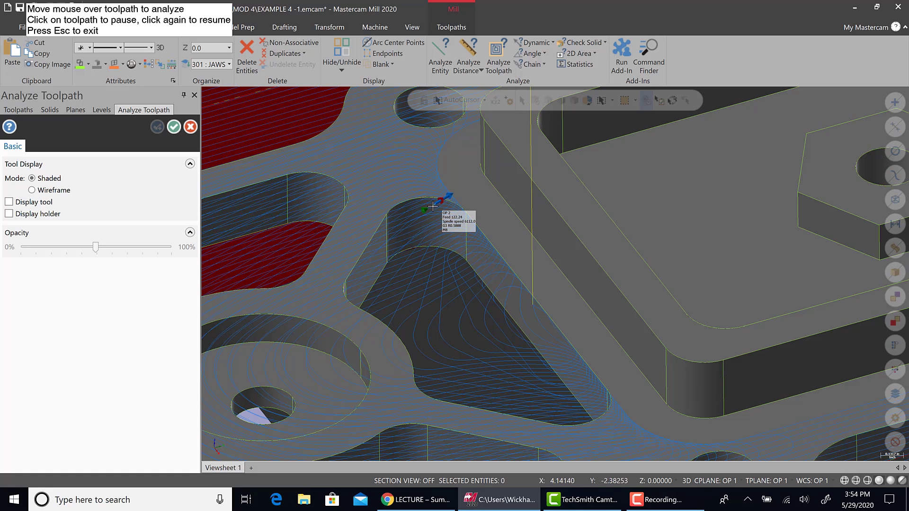
pyautogui.scroll(-5, 386, 254)
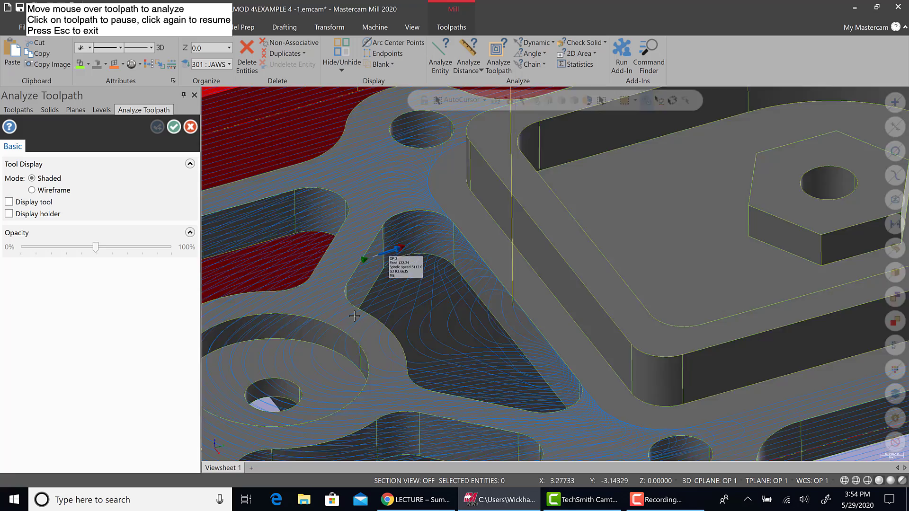
pyautogui.scroll(5, 320, 362)
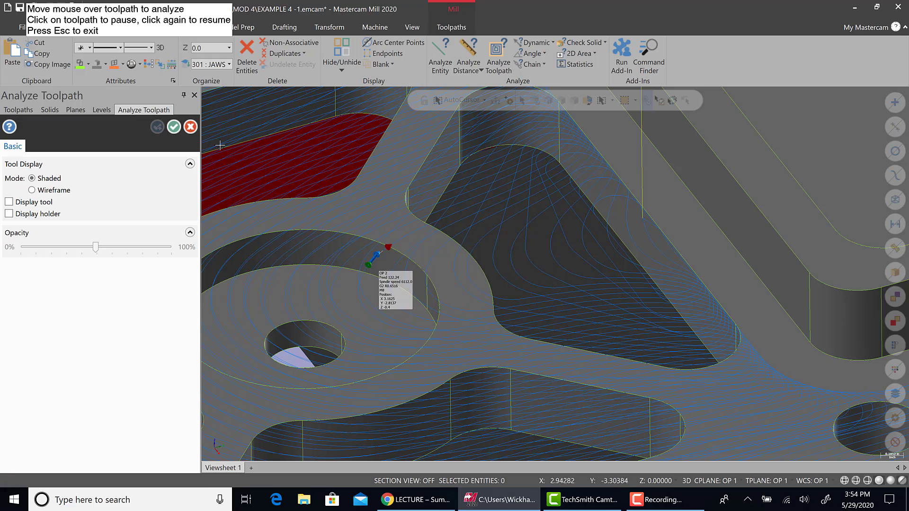
pyautogui.click(190, 126)
# Step: Send the operations to verification in the Mastercam Simulator
pyautogui.scroll(-3, 395, 281)
pyautogui.scroll(-3, 394, 281)
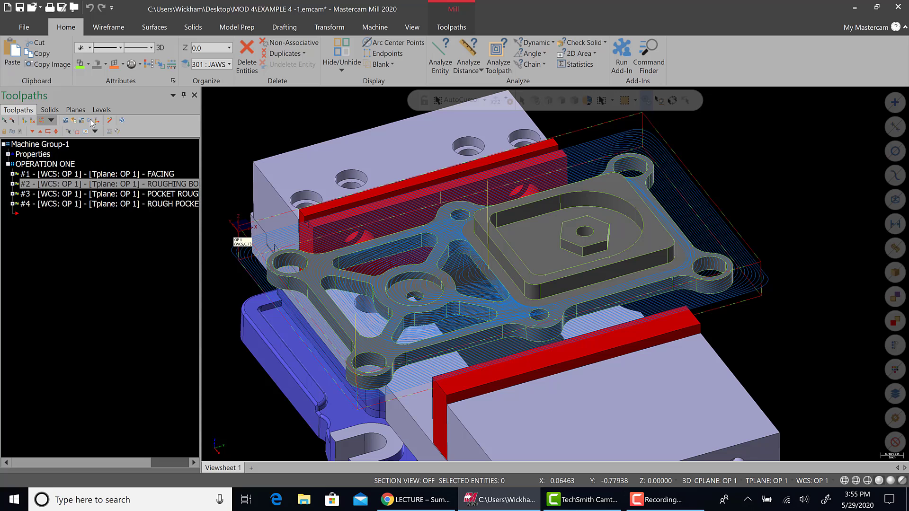
pyautogui.click(74, 120)
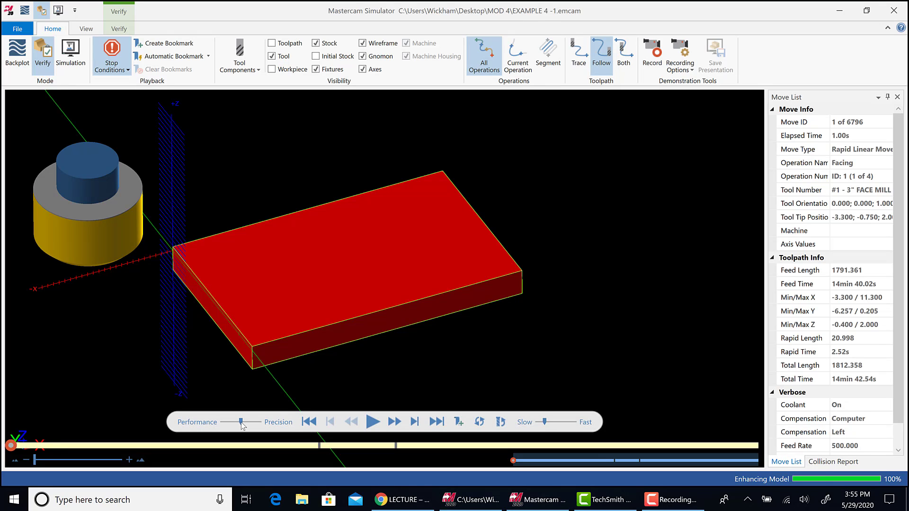
# Step: Favour performance, enable Color Loop, speed up playback, and run all 6796 moves to completion
pyautogui.moveTo(241, 422); pyautogui.dragTo(226, 423)
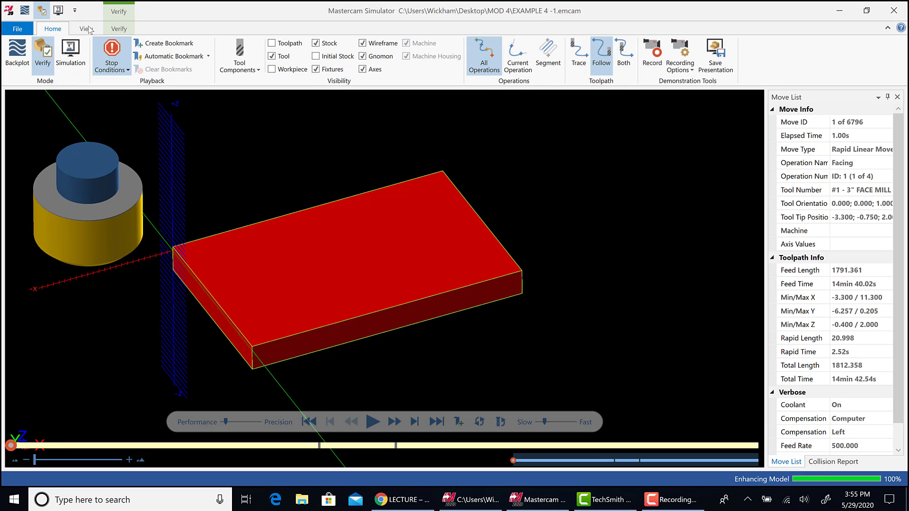
pyautogui.click(7, 59)
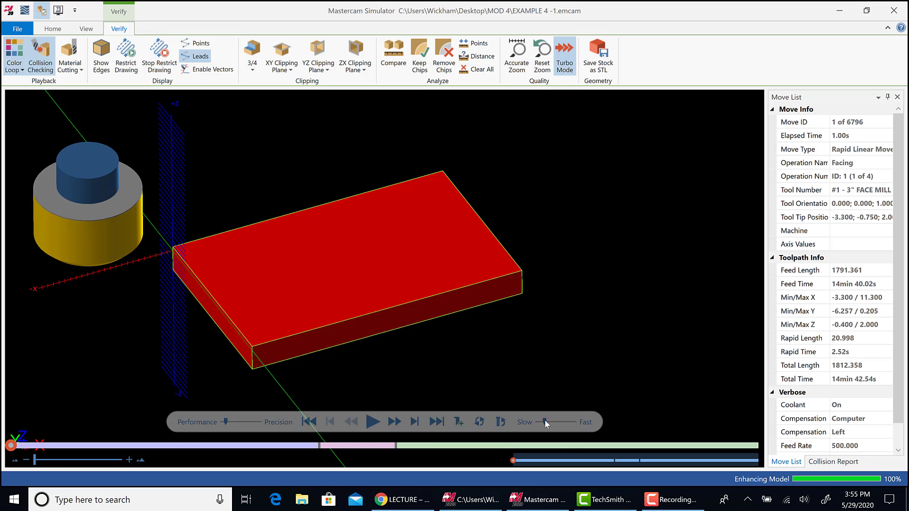
pyautogui.moveTo(544, 421); pyautogui.dragTo(565, 421)
pyautogui.click(373, 421)
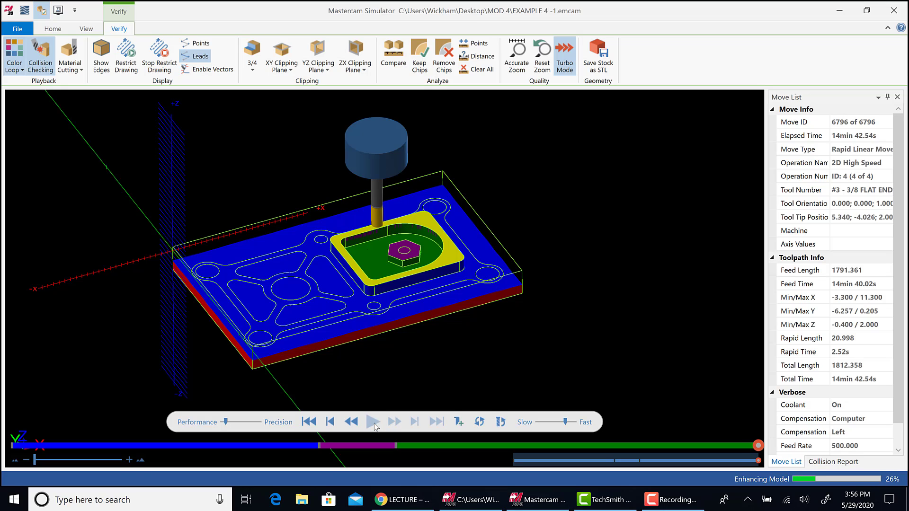
pyautogui.scroll(-2, 336, 282)
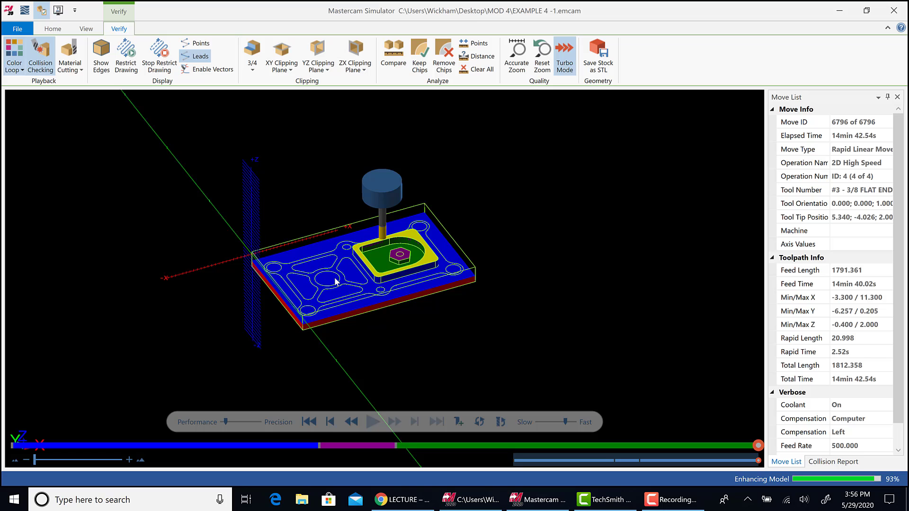
pyautogui.scroll(4, 399, 284)
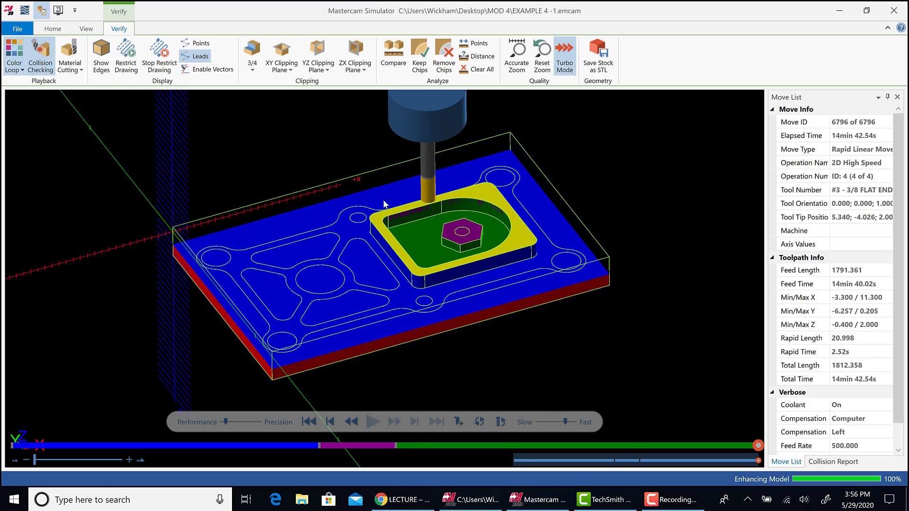
# Step: Close the simulator and check the toolpath sizes of operations #3 and #4
pyautogui.click(893, 11)
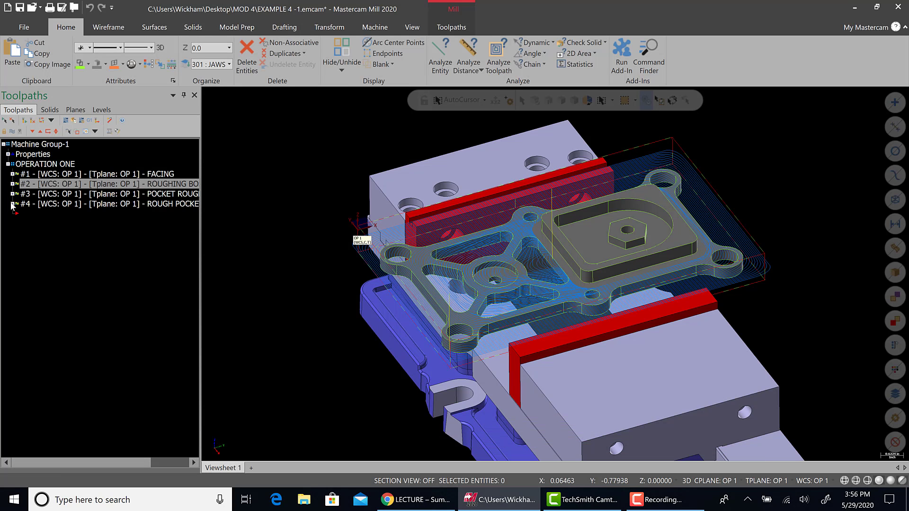
pyautogui.click(13, 204)
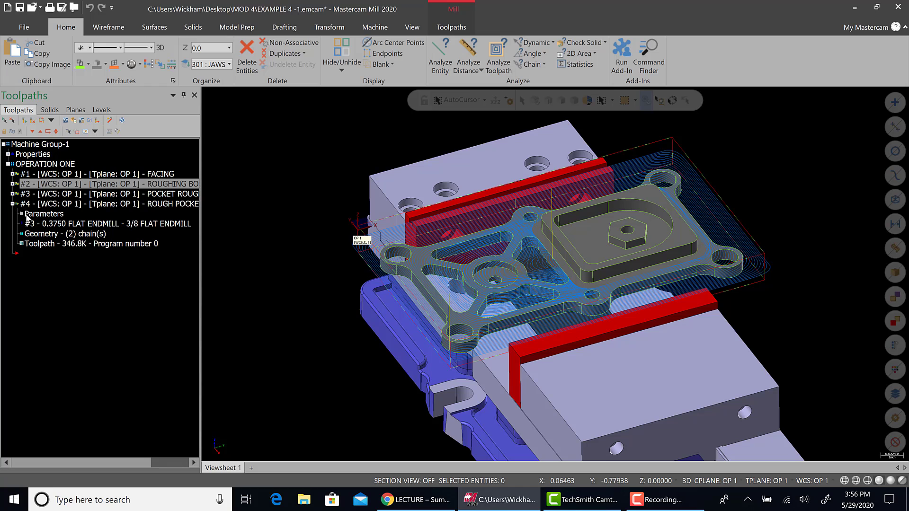
pyautogui.click(13, 194)
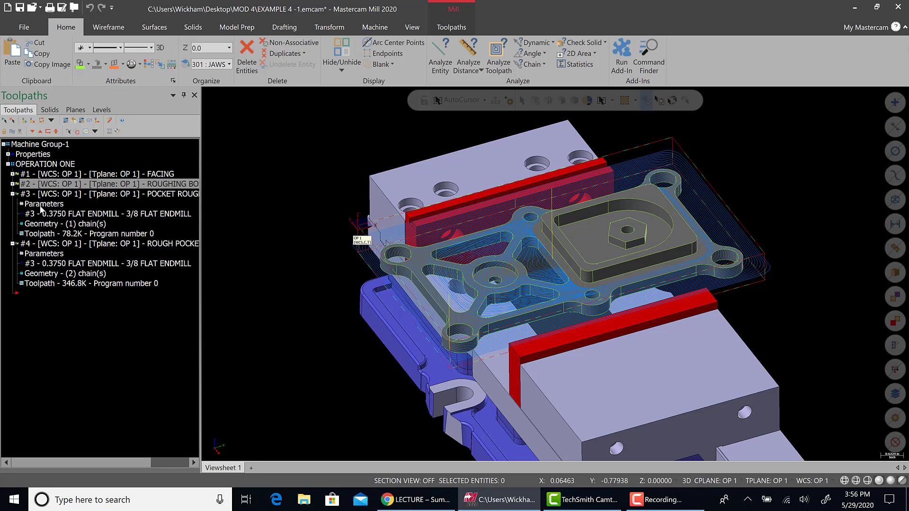
pyautogui.click(13, 194)
pyautogui.click(14, 204)
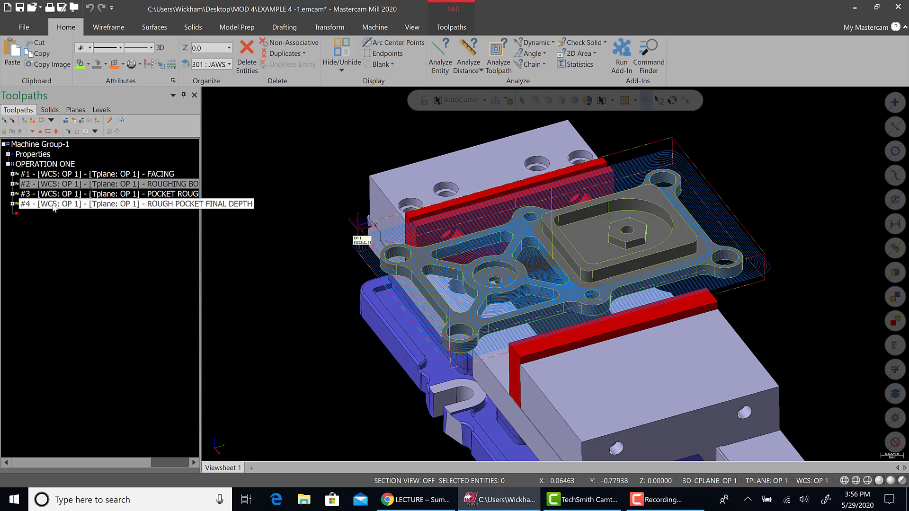
# Step: Post the operations with the MPFAN post to EXAMPLE 4.NC, overwriting the existing file
pyautogui.click(89, 121)
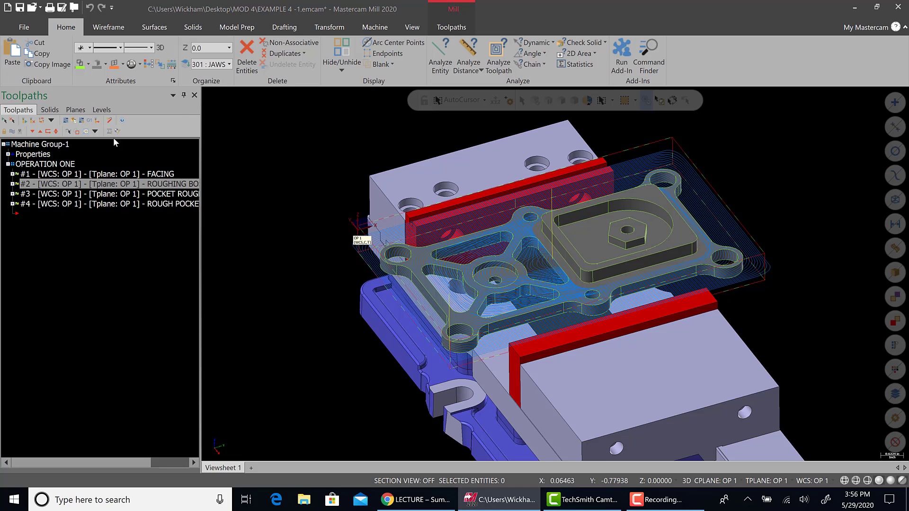
pyautogui.click(79, 333)
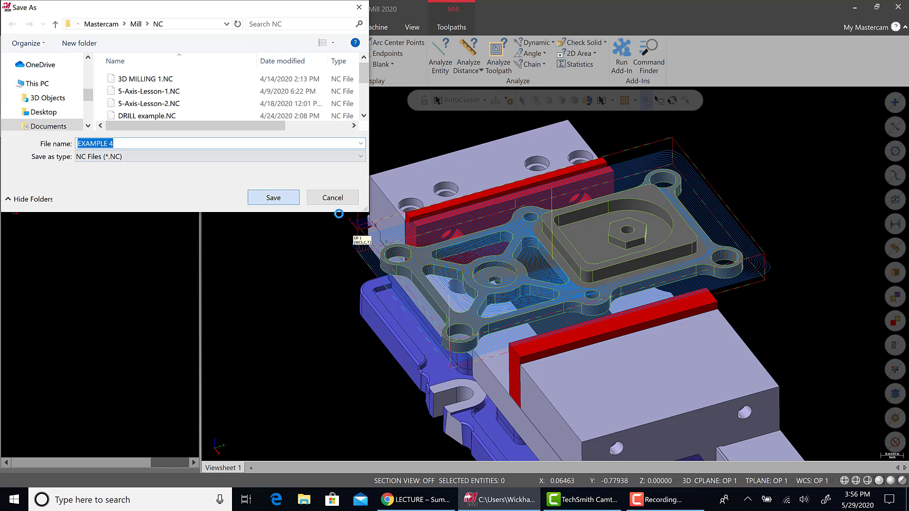
pyautogui.click(283, 197)
pyautogui.click(488, 256)
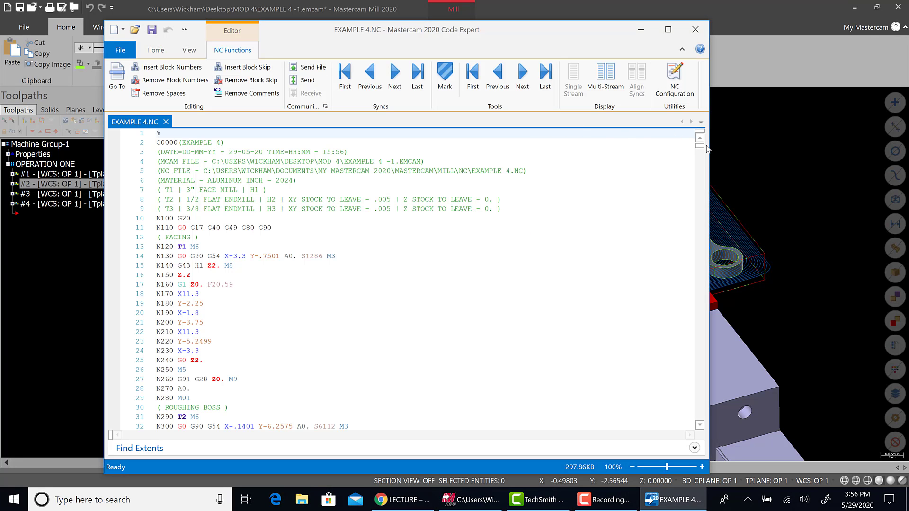
# Step: Scroll EXAMPLE 4.NC to its M30 end near line 8,445 (about 298 KB), then close Code Expert
pyautogui.moveTo(700, 147); pyautogui.dragTo(687, 453)
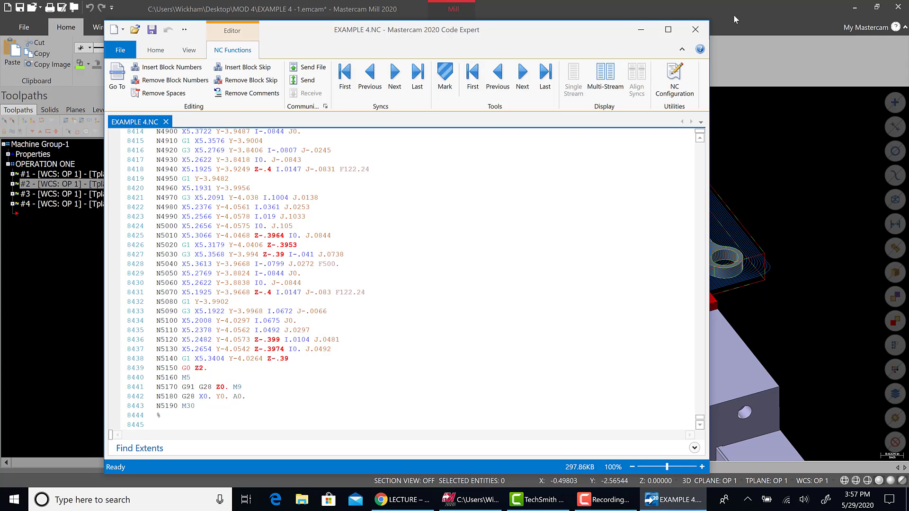
pyautogui.click(695, 30)
pyautogui.click(495, 53)
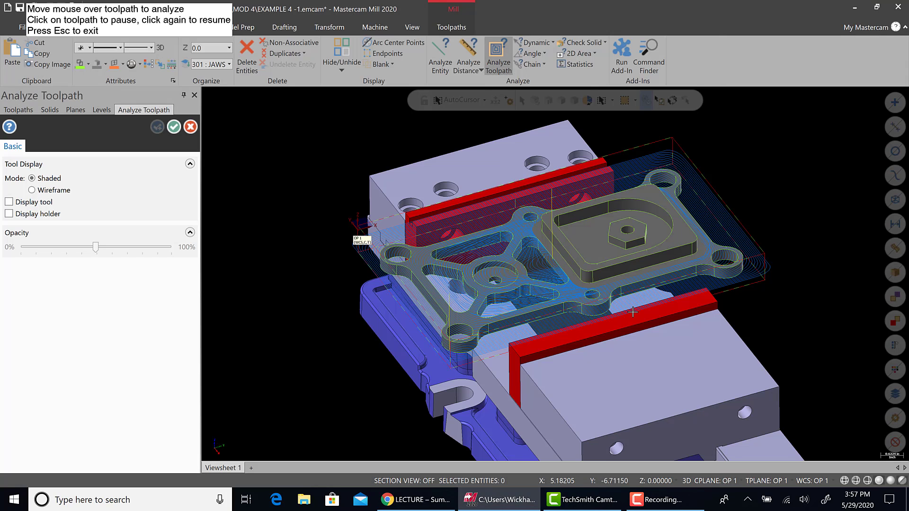
pyautogui.scroll(8, 582, 260)
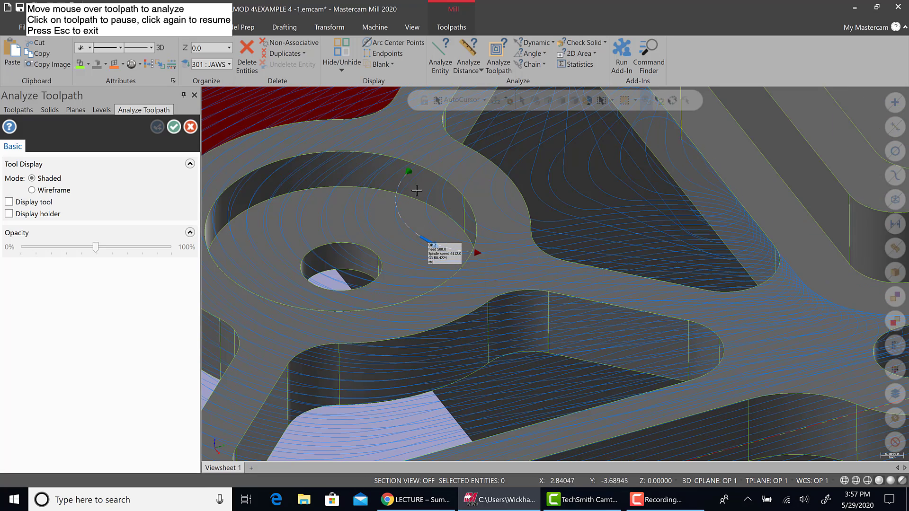
pyautogui.scroll(-2, 434, 286)
pyautogui.scroll(-3, 434, 286)
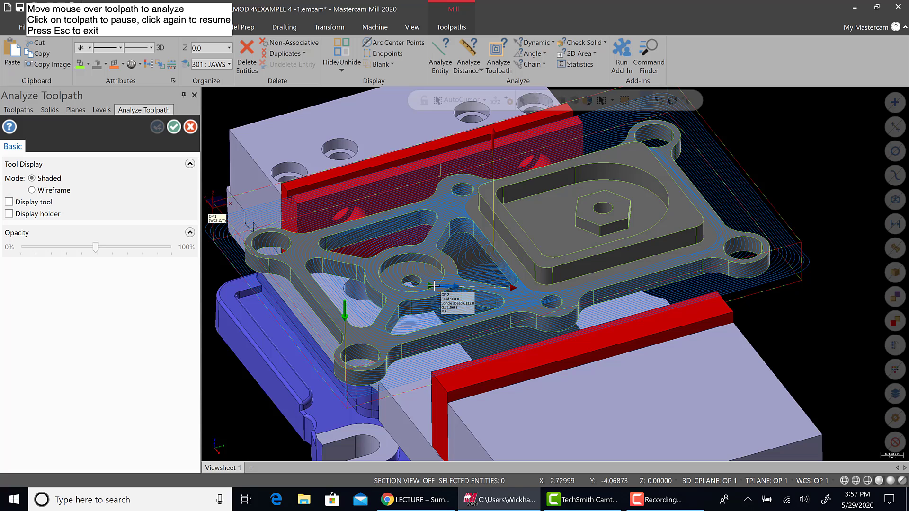
pyautogui.scroll(-2, 433, 286)
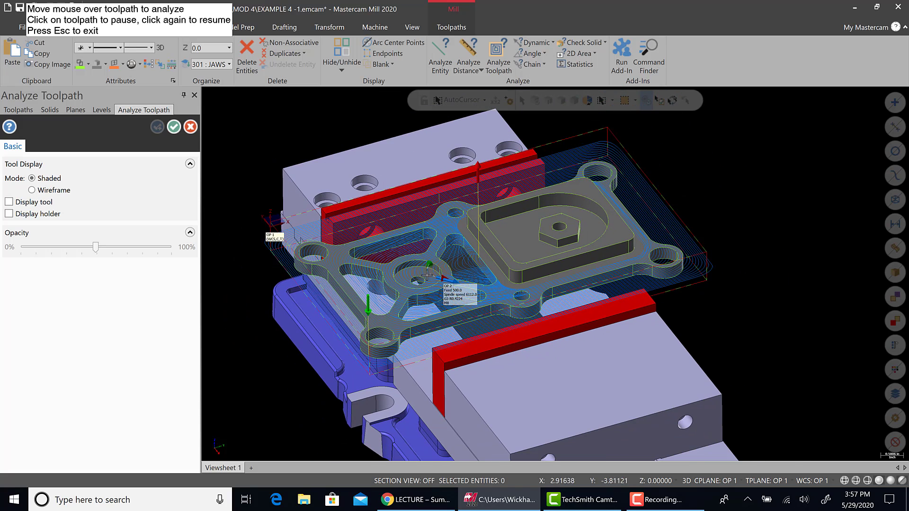
pyautogui.click(190, 126)
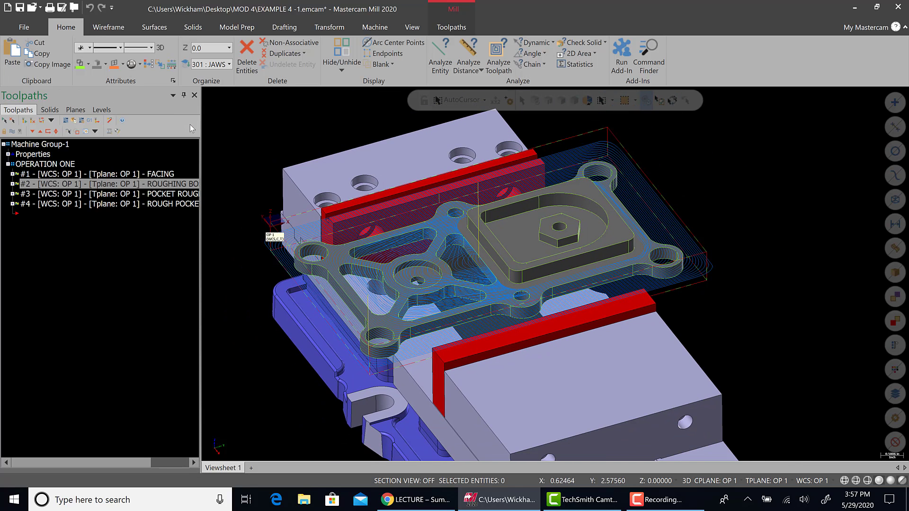